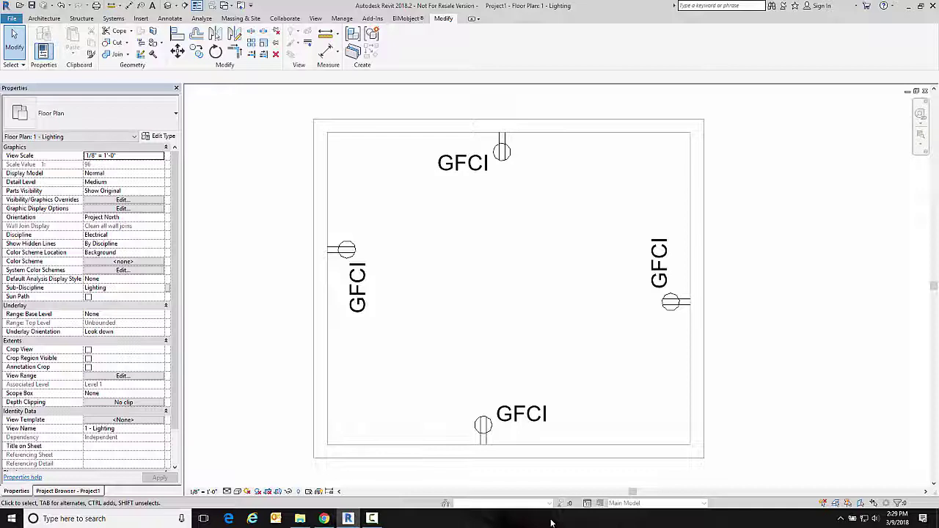
Open the top GFCI receptacle's family in the Family Editor and show its list of views
left_click(512, 160)
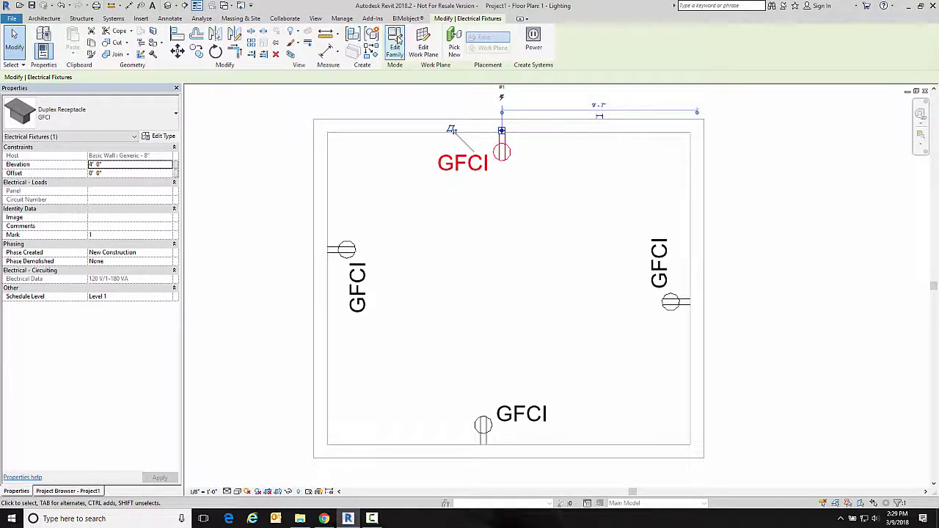
left_click(397, 42)
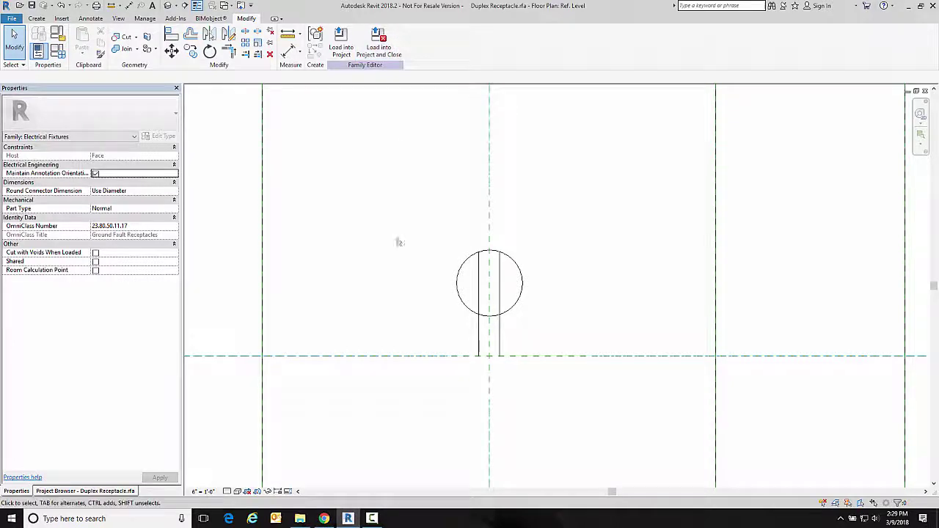
scroll(621, 265, "down", 1)
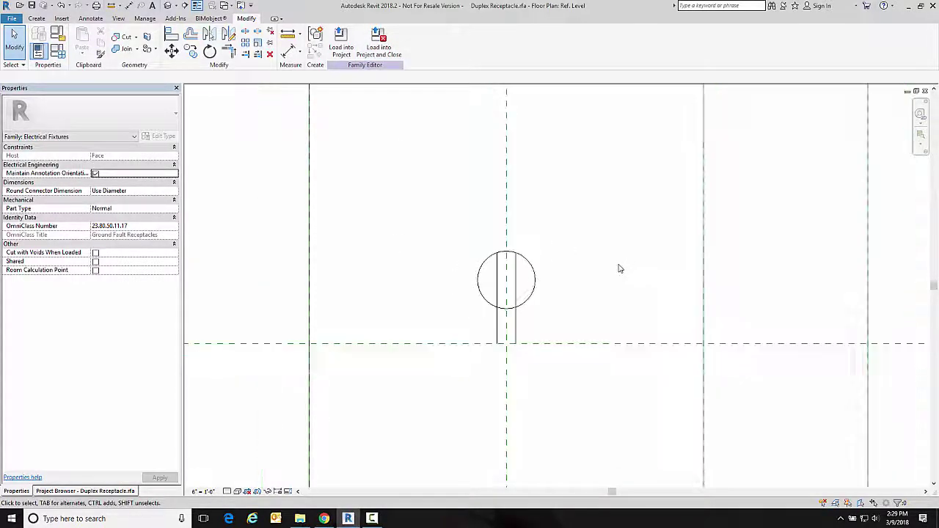
scroll(618, 269, "down", 2)
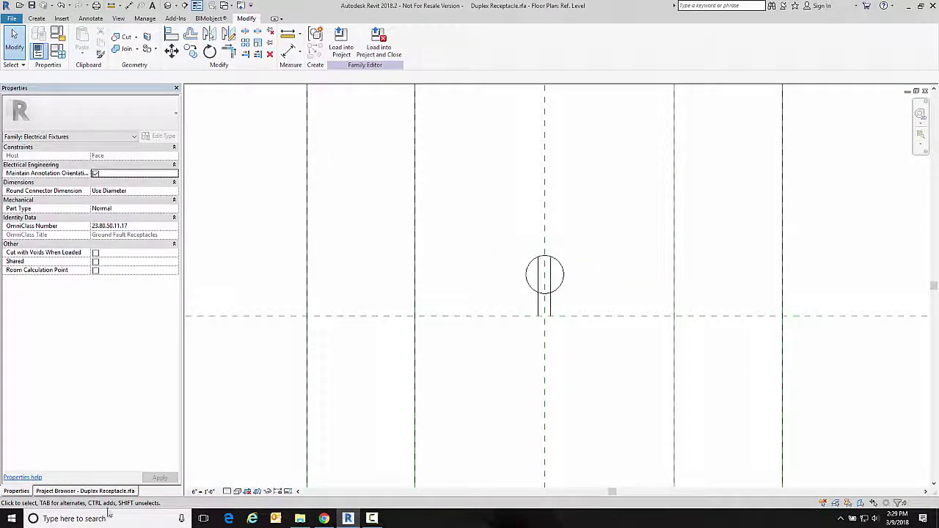
left_click(86, 492)
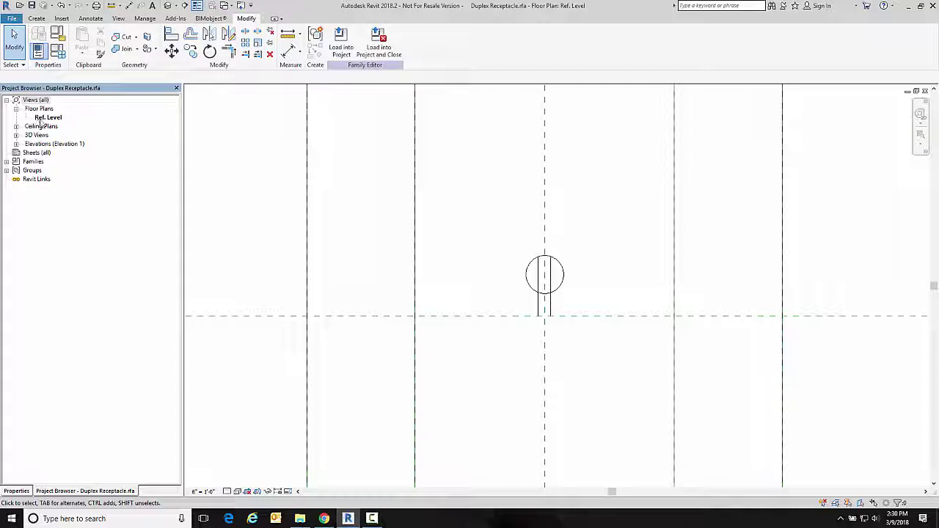
Centre the receptacle symbol in the plan and select its nested annotation symbol
scroll(470, 184, "down", 3)
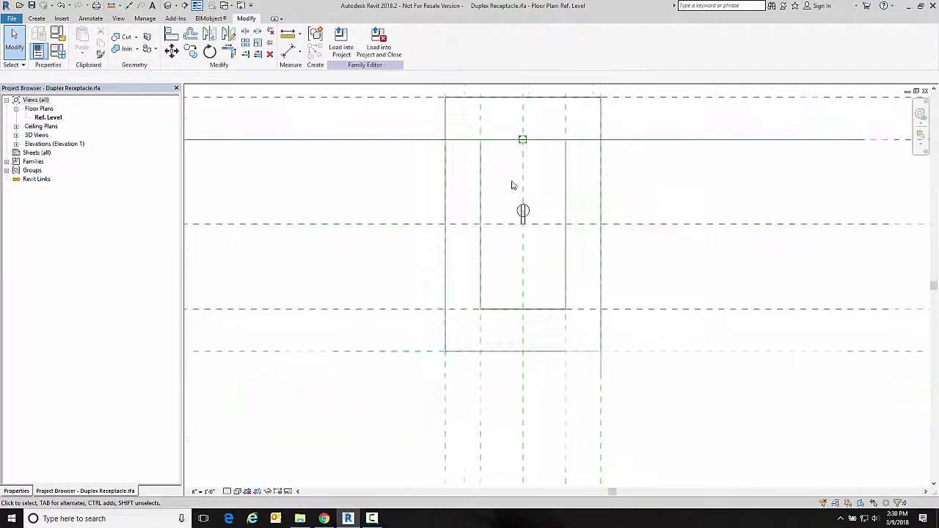
scroll(547, 158, "down", 1)
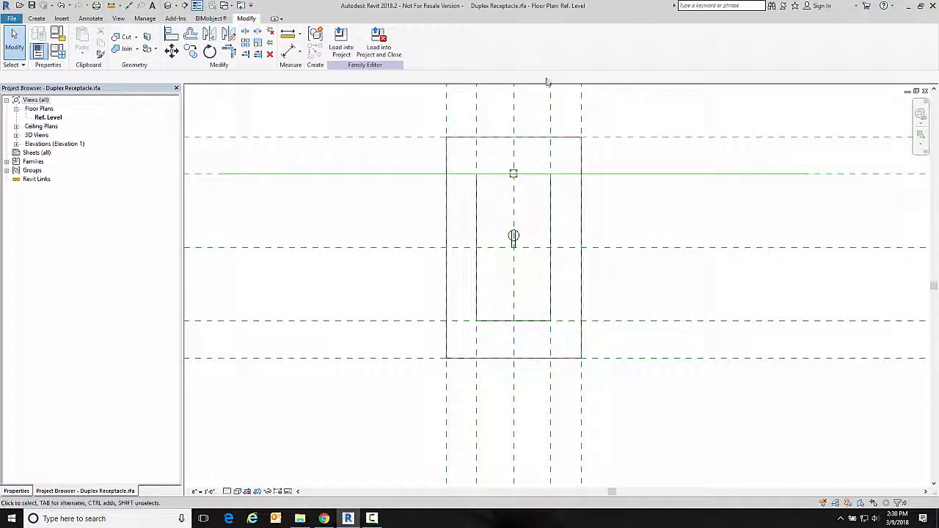
scroll(540, 256, "up", 3)
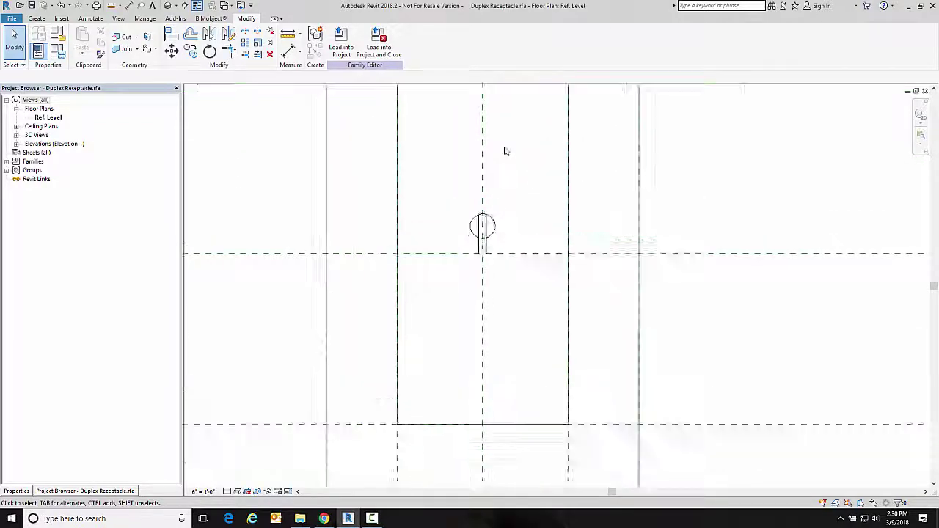
scroll(498, 184, "up", 3)
mouse_move(503, 224)
middle_mouse_down()
mouse_move(719, 220)
mouse_move(684, 173)
mouse_move(668, 176)
middle_mouse_up()
left_click(662, 241)
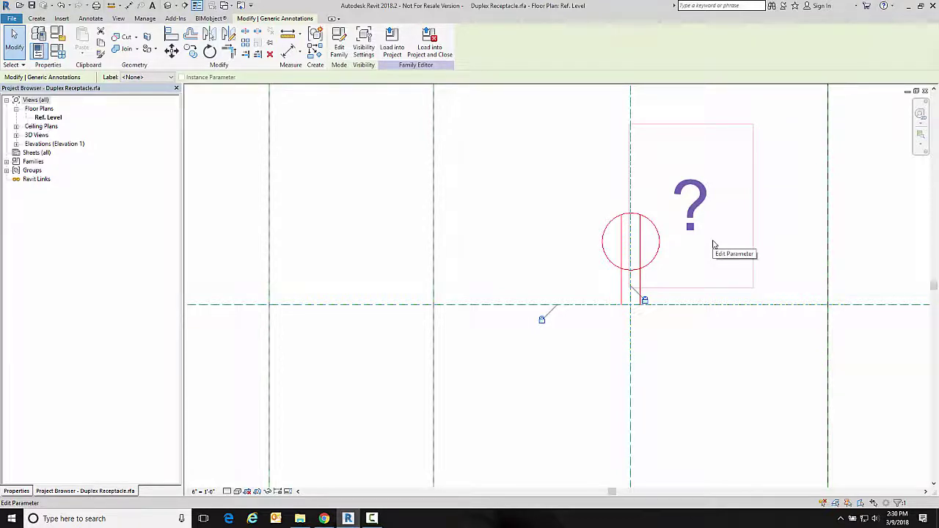
left_click(288, 175)
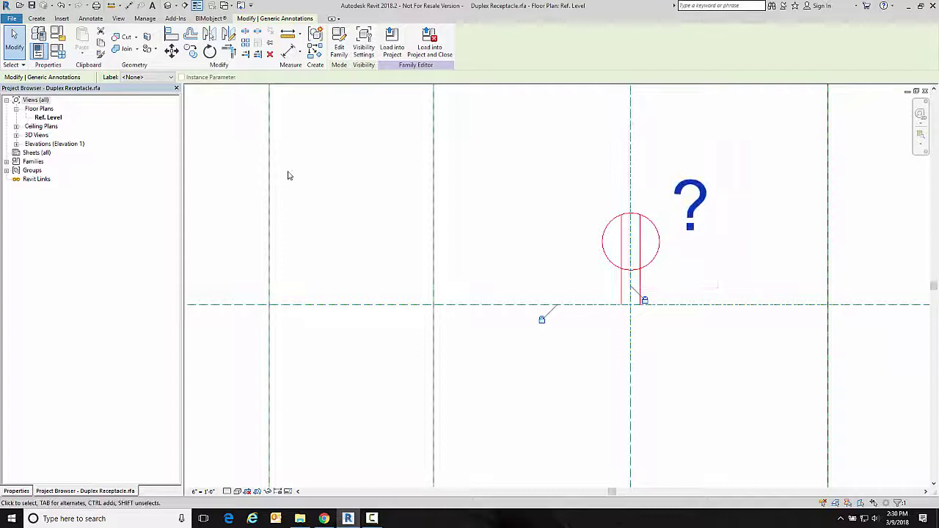
Edit the nested Duplex Annotation family and overwrite Electrical Families Class\Duplex Annotation Horizontal.rfa with it
left_click(339, 47)
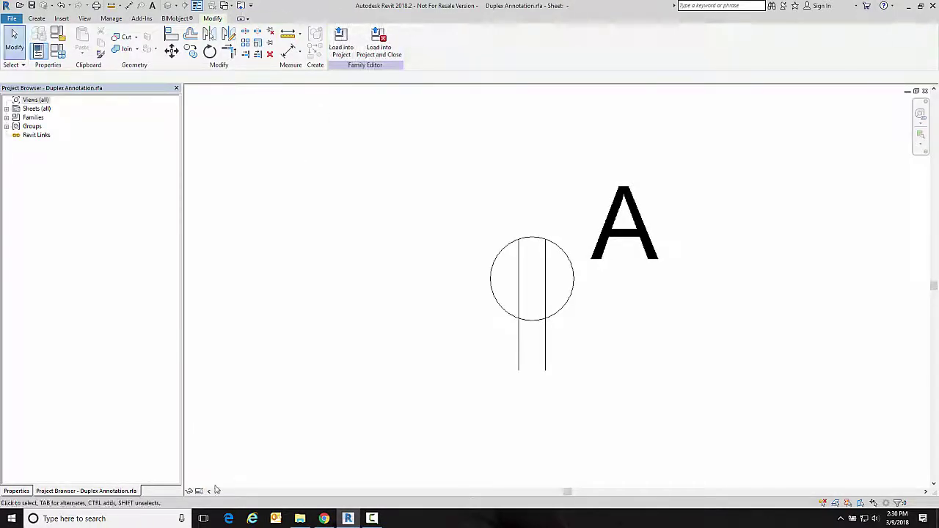
left_click(16, 491)
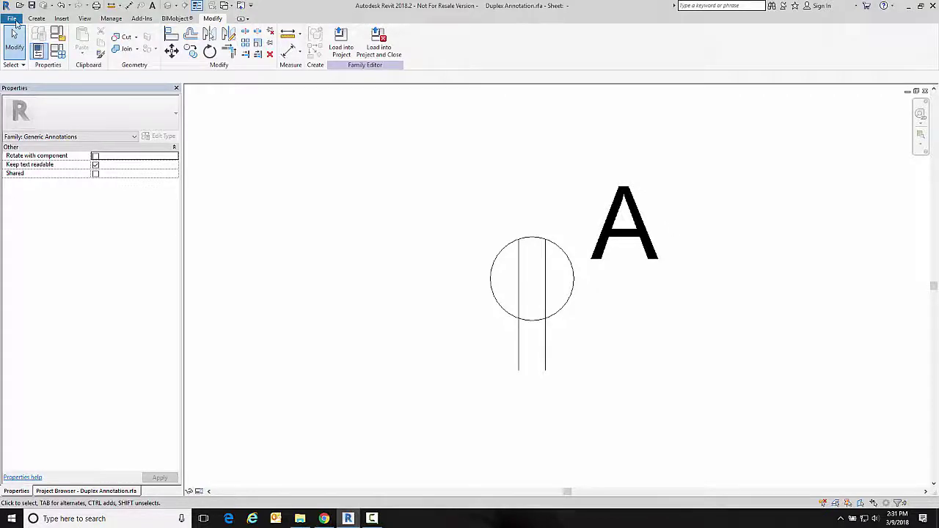
left_click(14, 20)
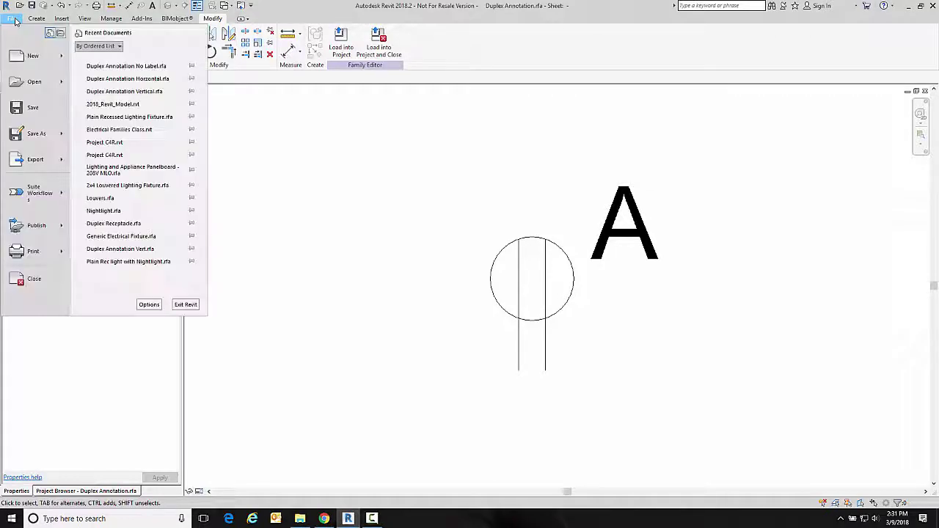
mouse_move(23, 137)
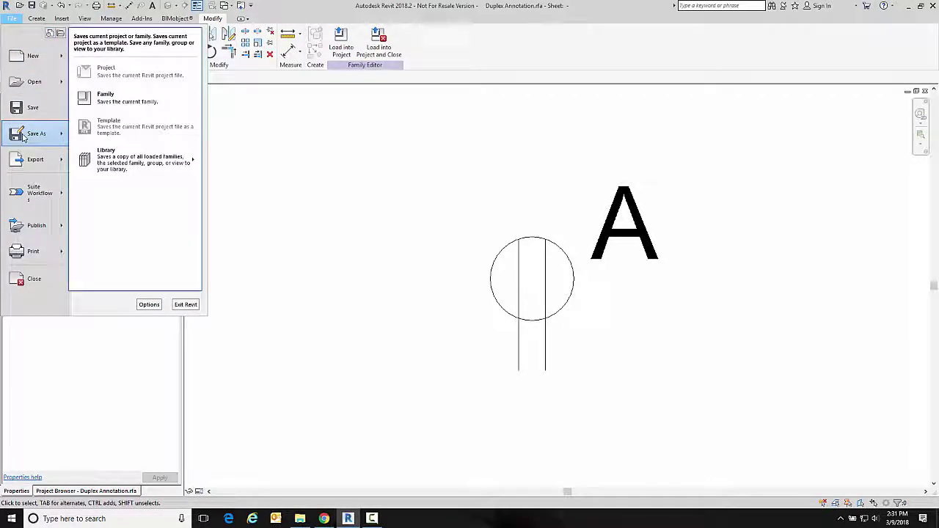
left_click(110, 97)
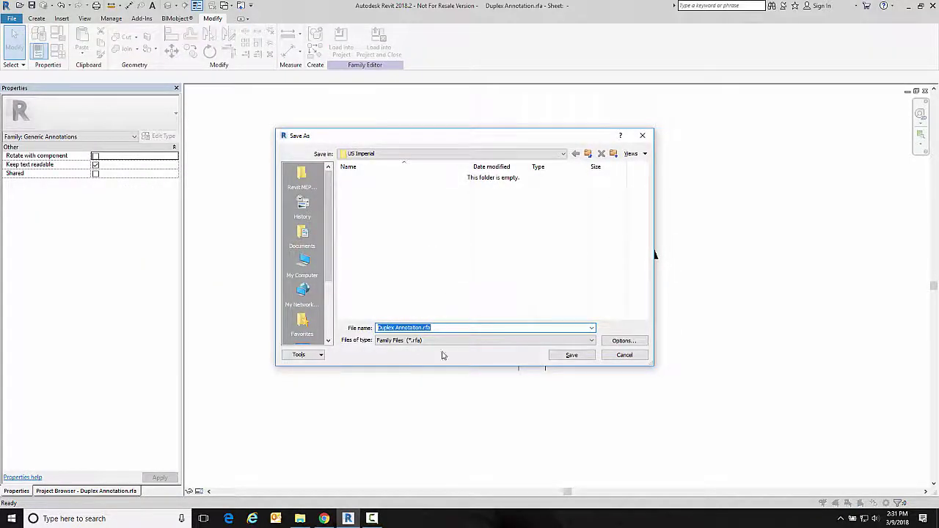
left_click(302, 179)
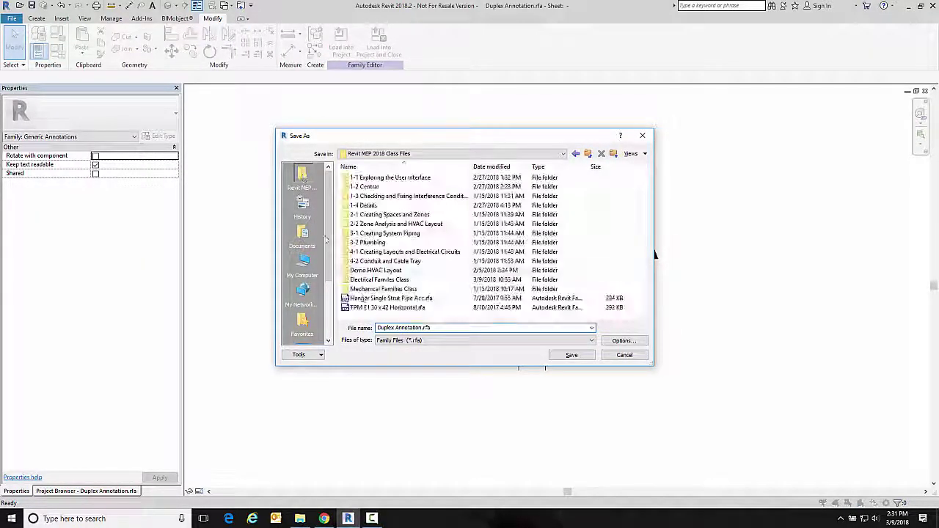
double_click(381, 280)
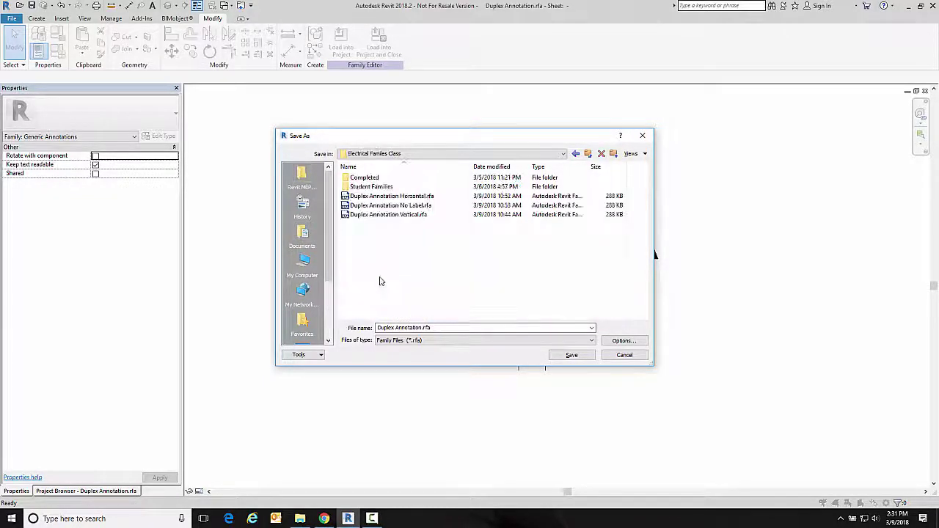
left_click(394, 196)
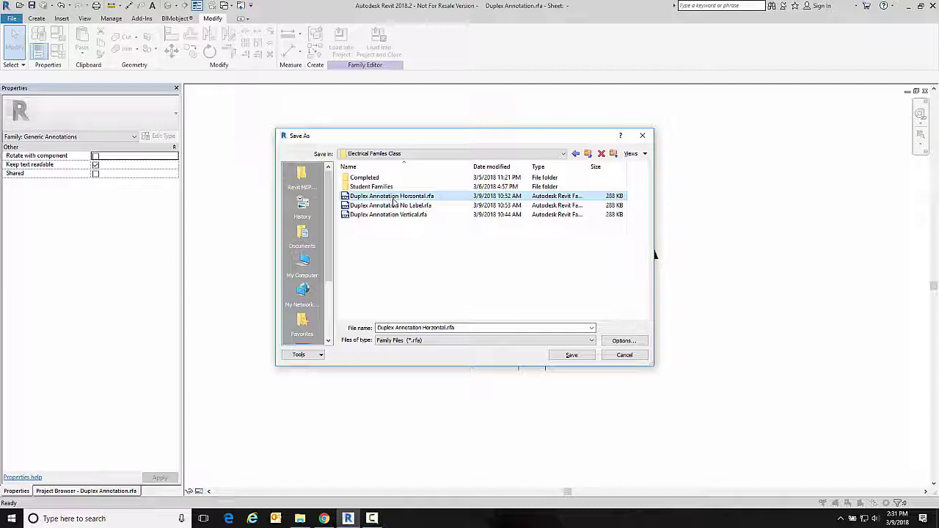
left_click(570, 355)
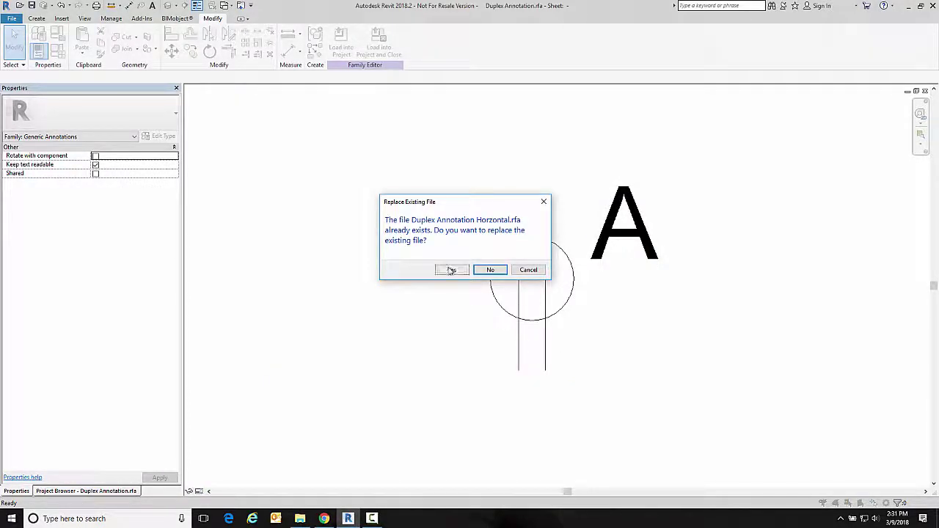
left_click(448, 269)
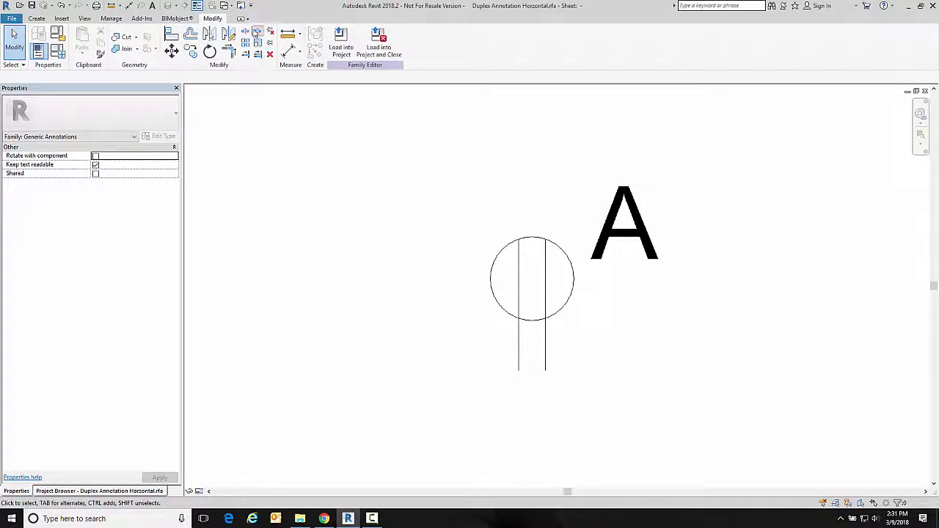
Rotate the A label 90° so it reads vertically
left_click(609, 212)
left_click(209, 50)
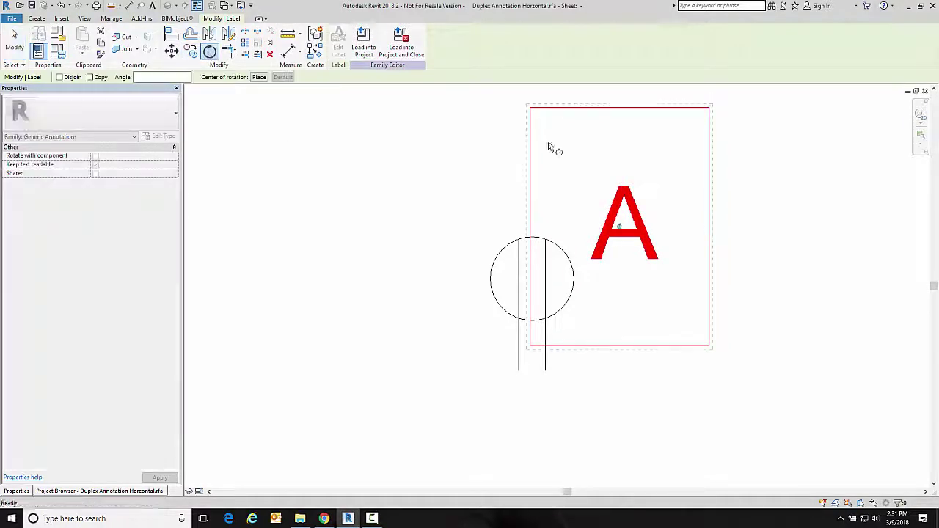
left_click(757, 233)
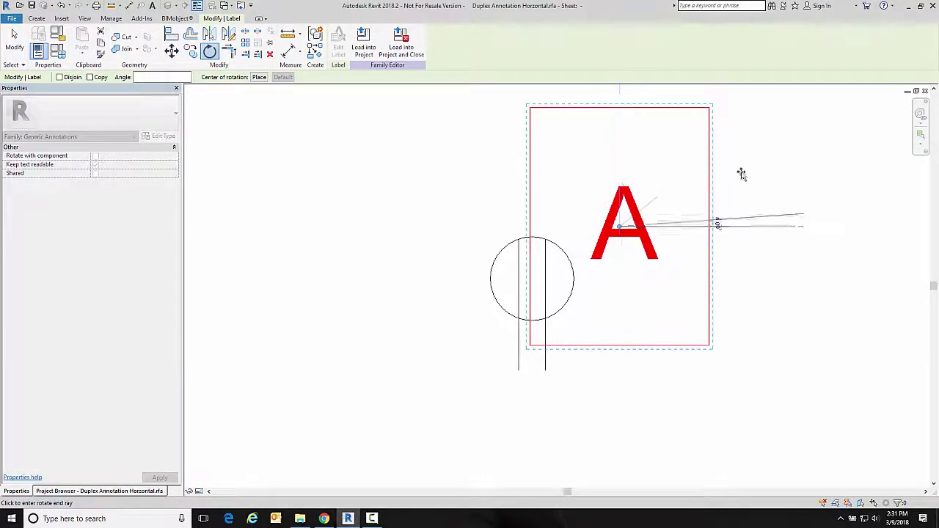
left_click(620, 151)
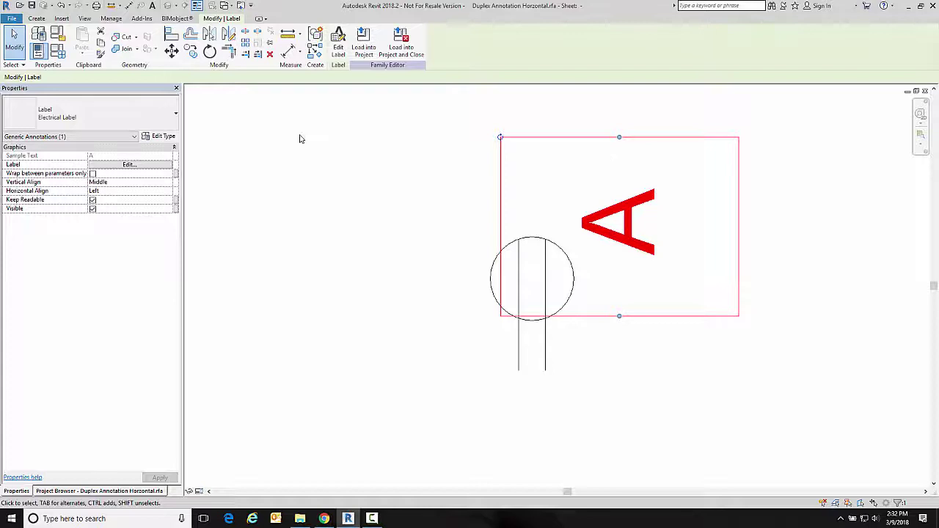
Save the family as Duplex Annotation Vertical.rfa, replacing the existing file
left_click(12, 19)
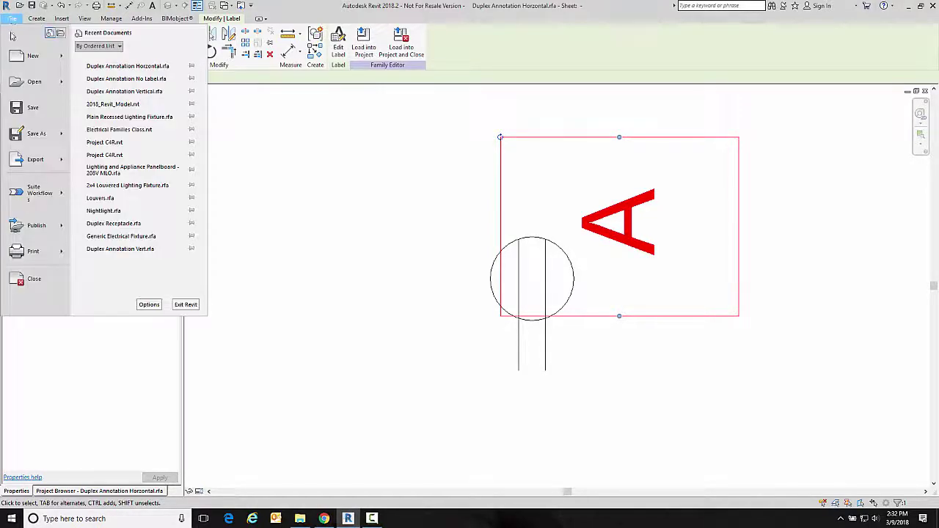
mouse_move(16, 133)
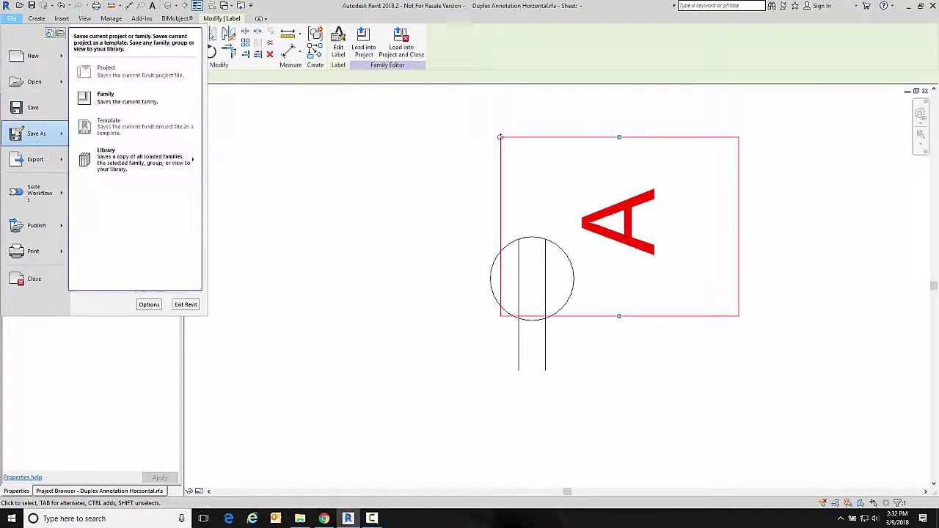
left_click(110, 103)
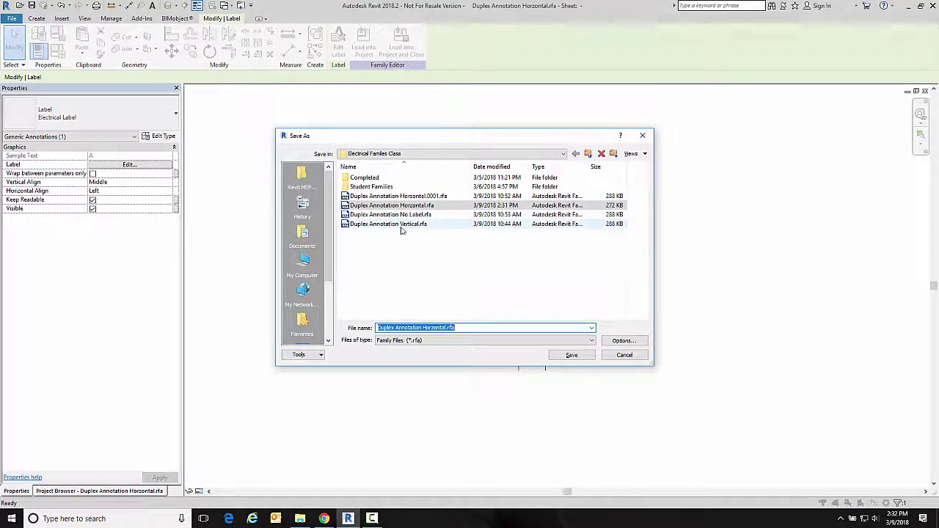
left_click(402, 227)
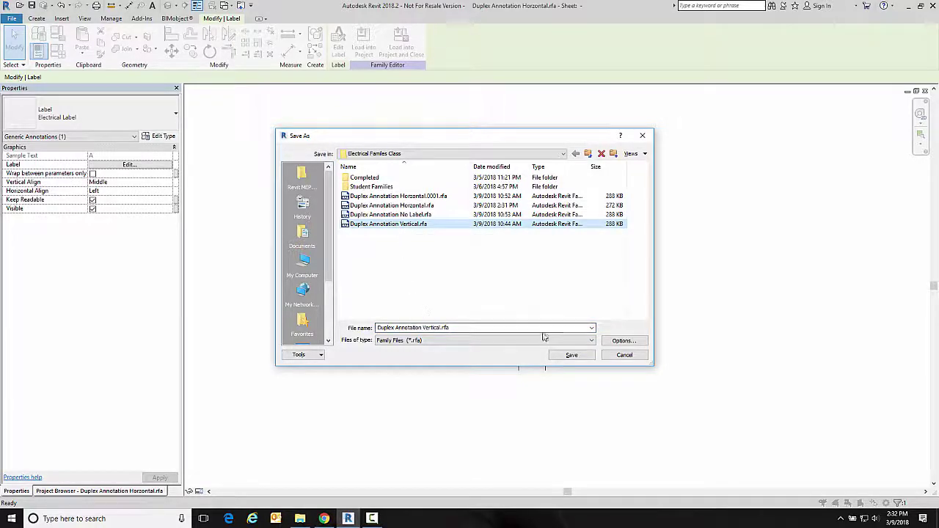
left_click(571, 355)
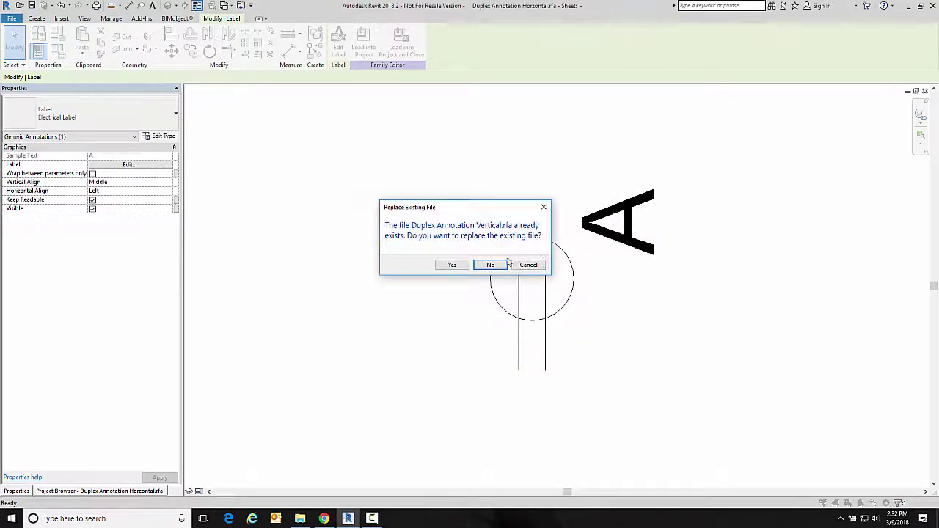
left_click(451, 266)
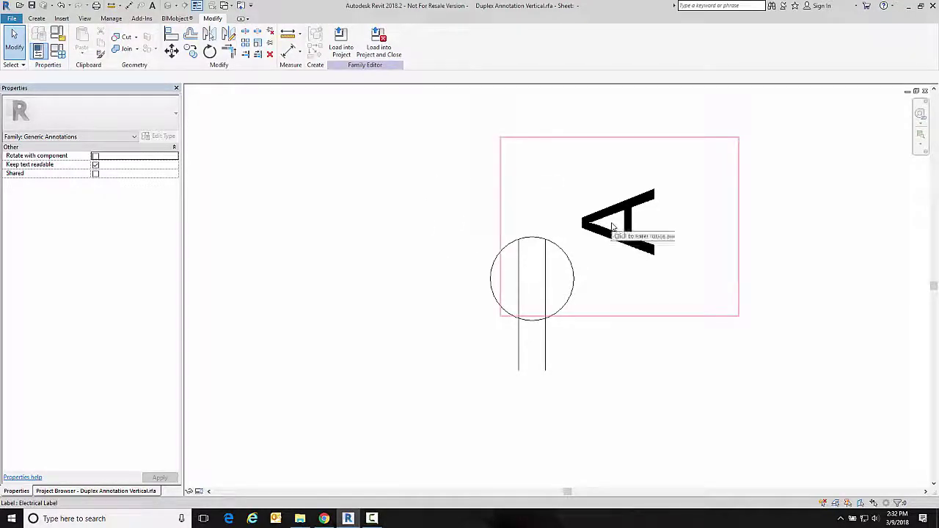
Delete the A label and overwrite Duplex Annotation No Label.rfa with the bare receptacle symbol
left_click(636, 218)
key("Delete")
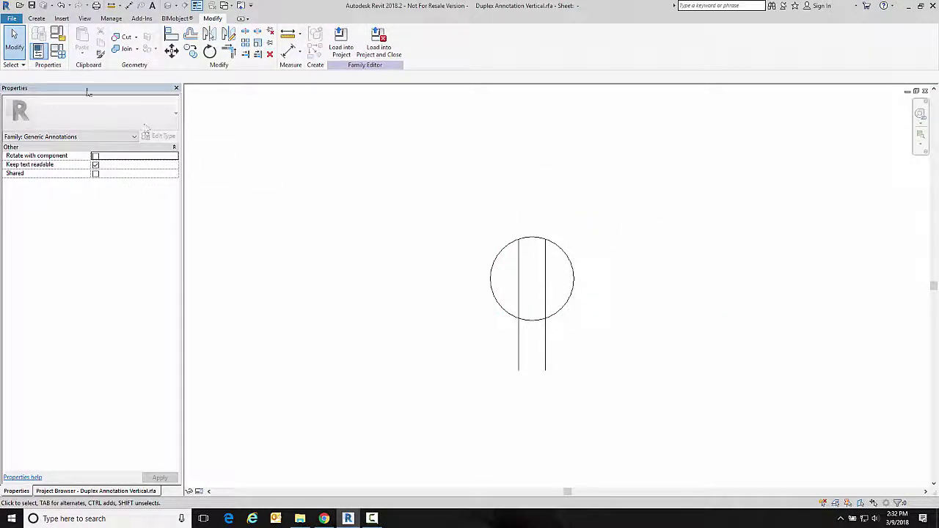
left_click(11, 19)
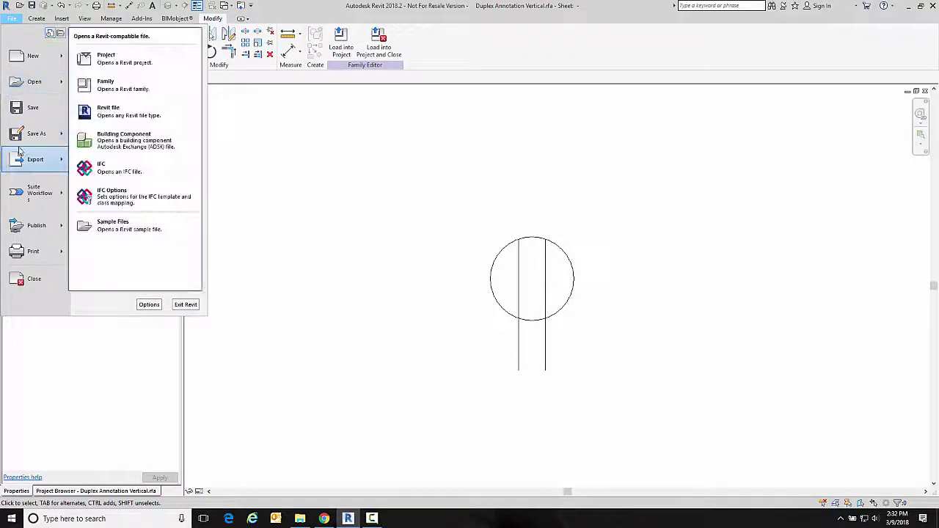
mouse_move(20, 136)
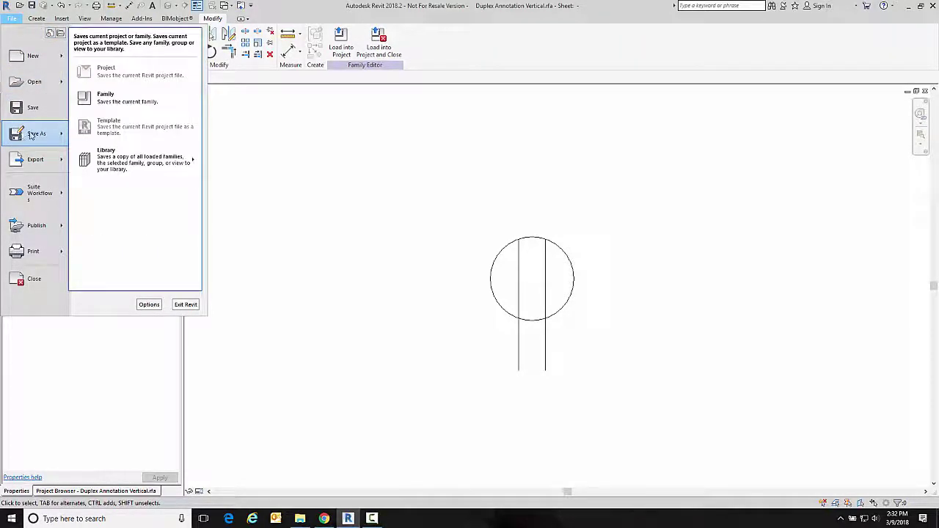
left_click(110, 97)
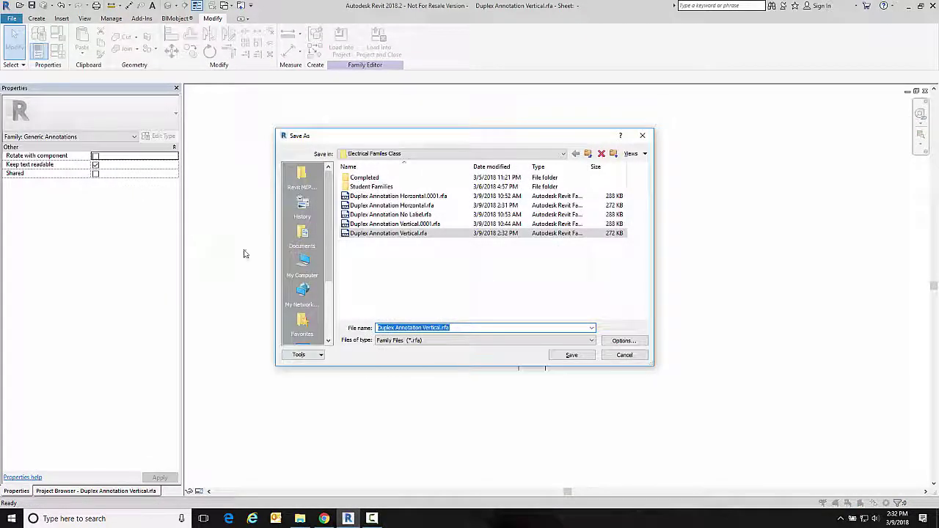
left_click(411, 214)
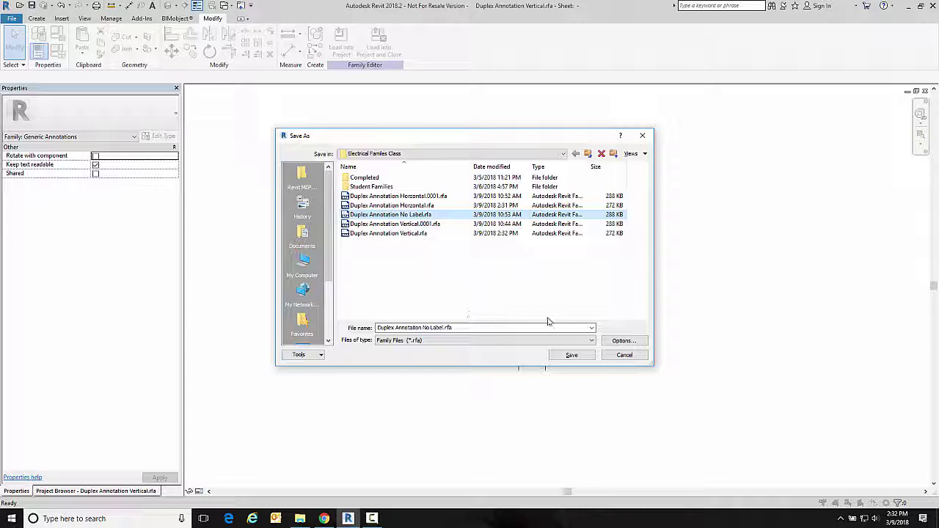
left_click(567, 356)
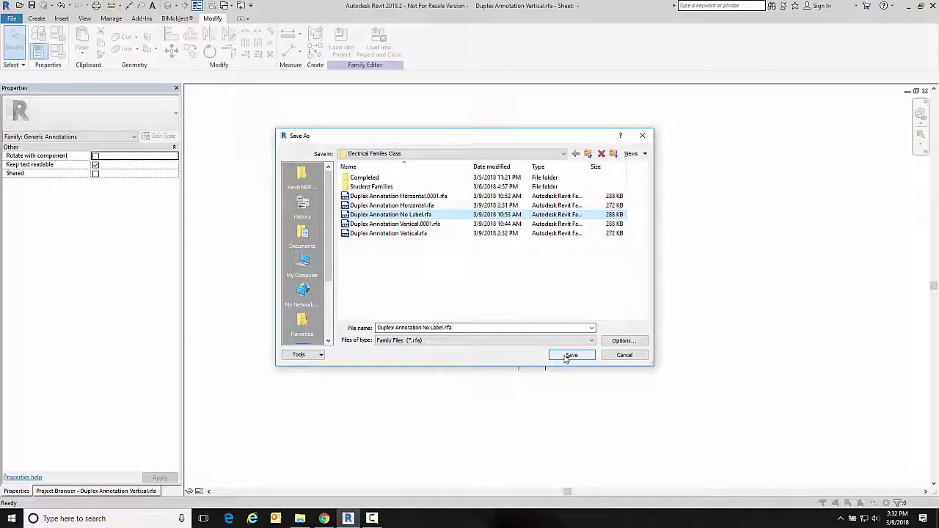
left_click(569, 356)
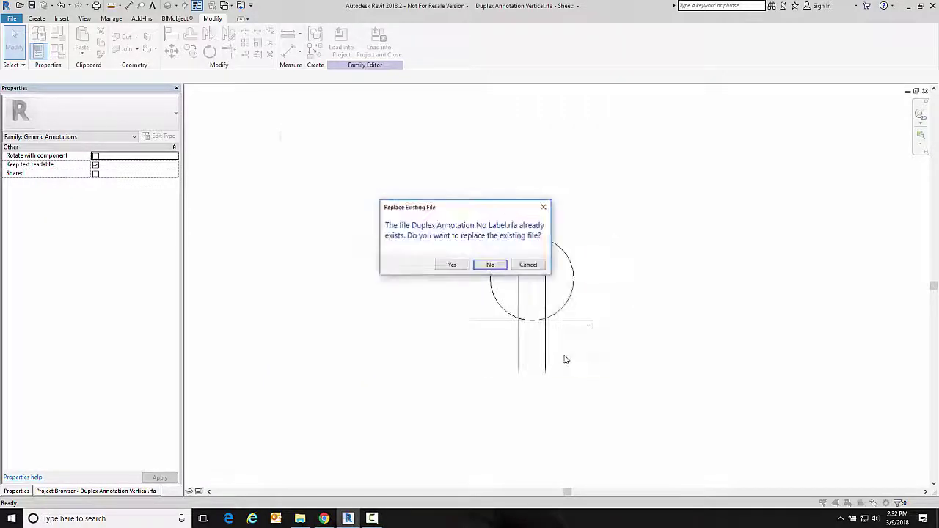
left_click(449, 266)
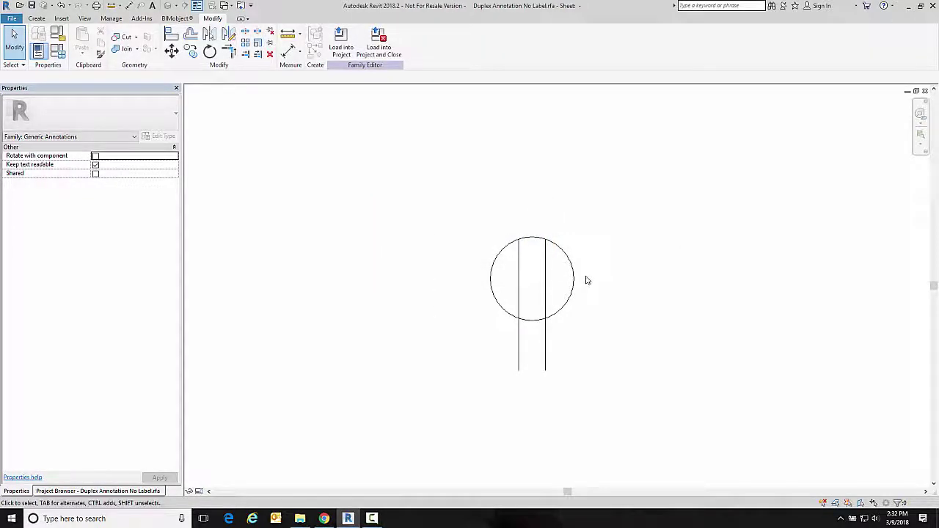
Load the No Label symbol into Duplex Receptacle and place one copy at the reference-plane intersection
left_click(342, 40)
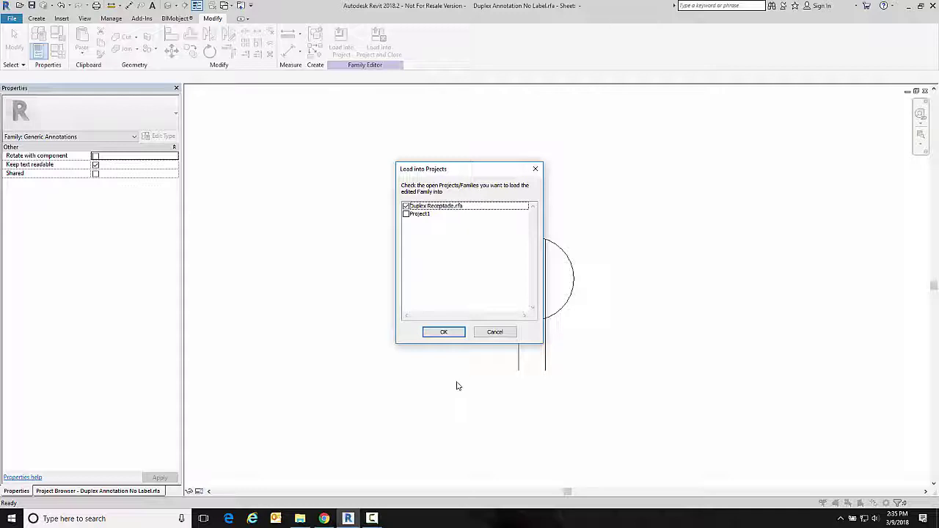
left_click(442, 332)
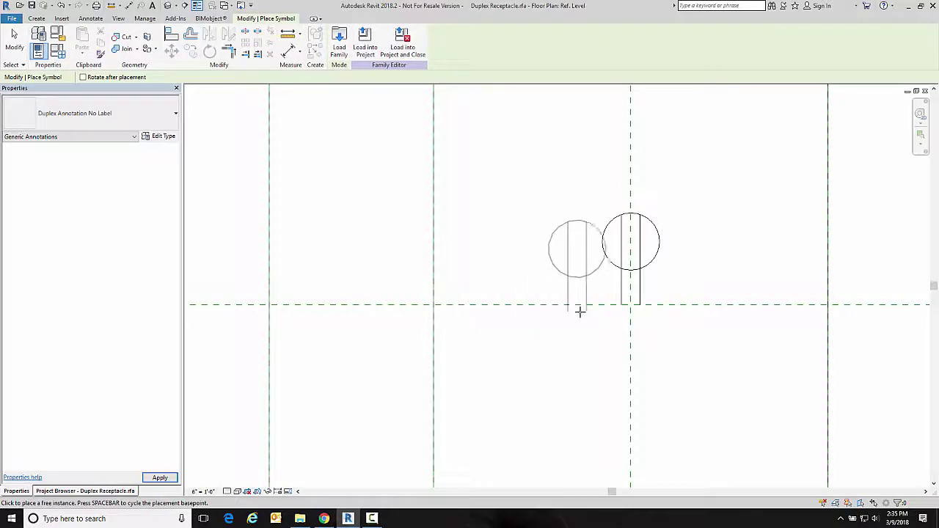
left_click(629, 307)
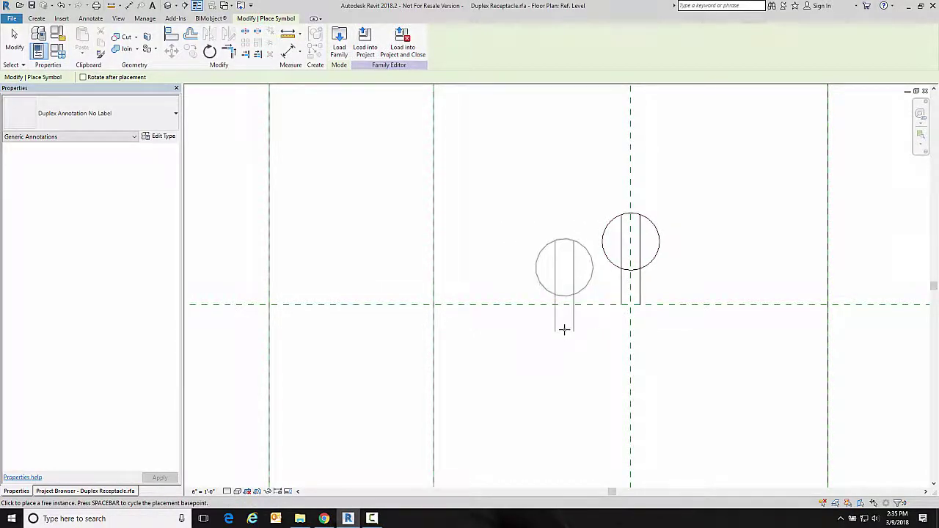
key("Escape")
key("Escape")
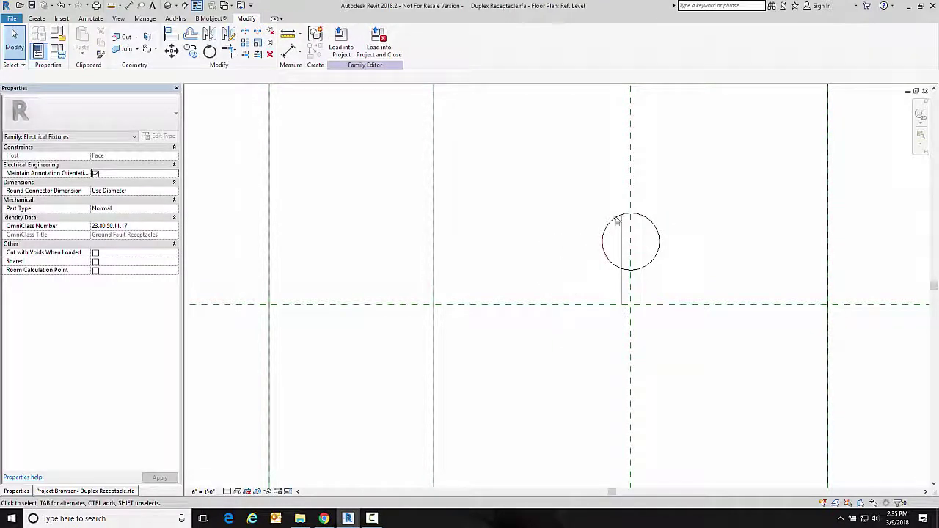
Align the No Label symbol onto the plane intersection and lock it to both reference planes
left_click(661, 235)
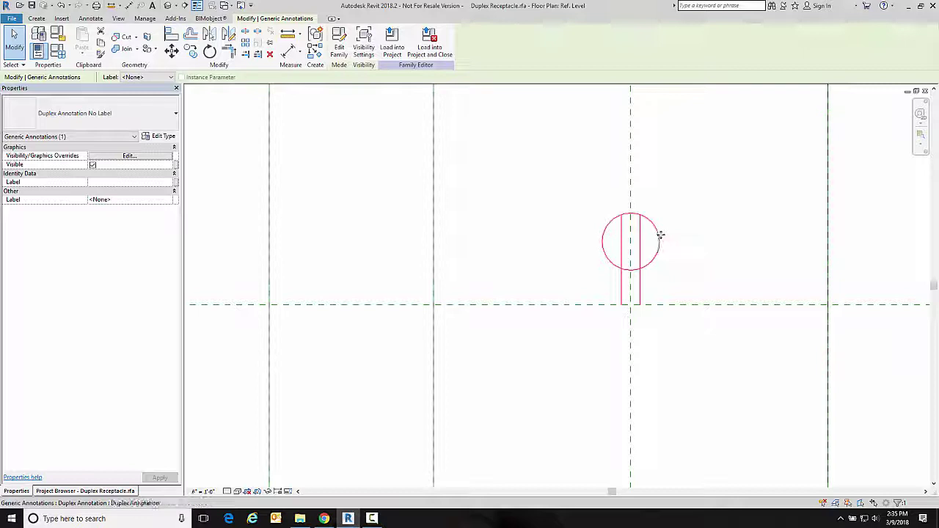
left_click(697, 243)
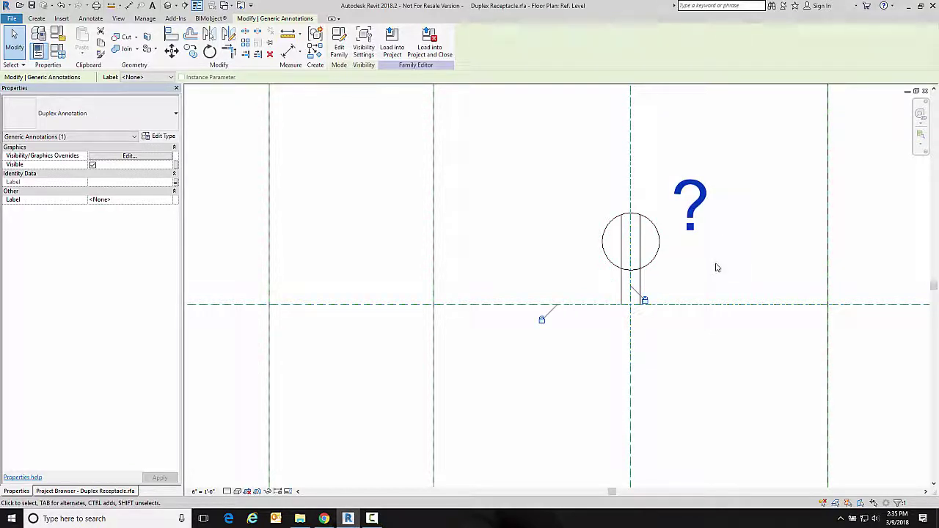
left_click(717, 268)
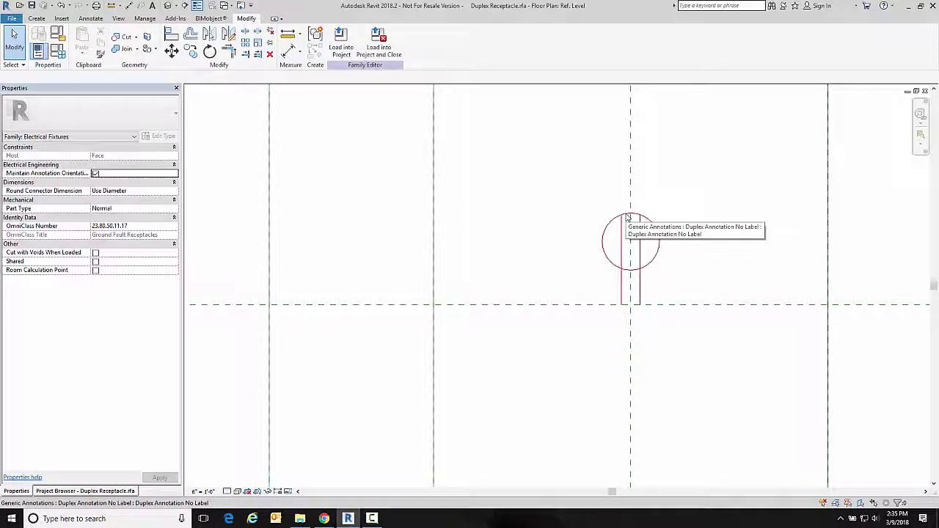
left_click(643, 270)
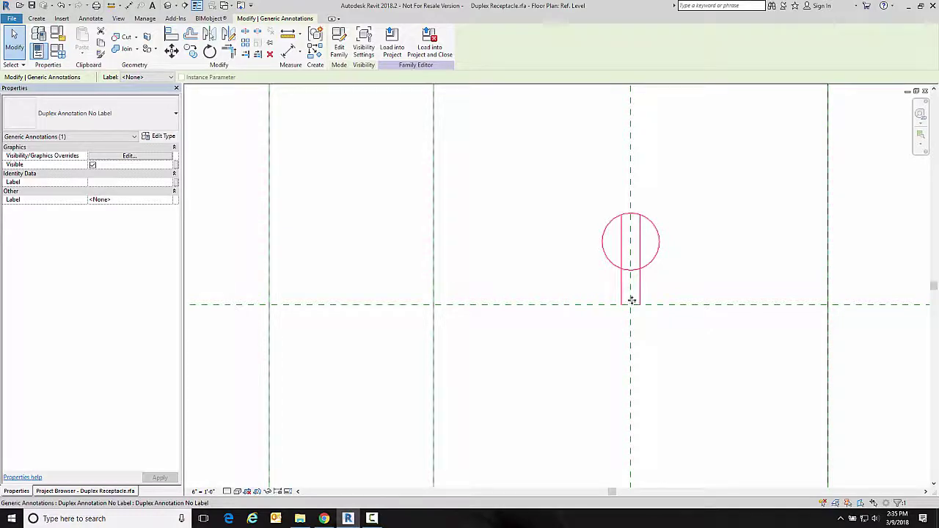
left_click_drag(631, 295, 631, 302)
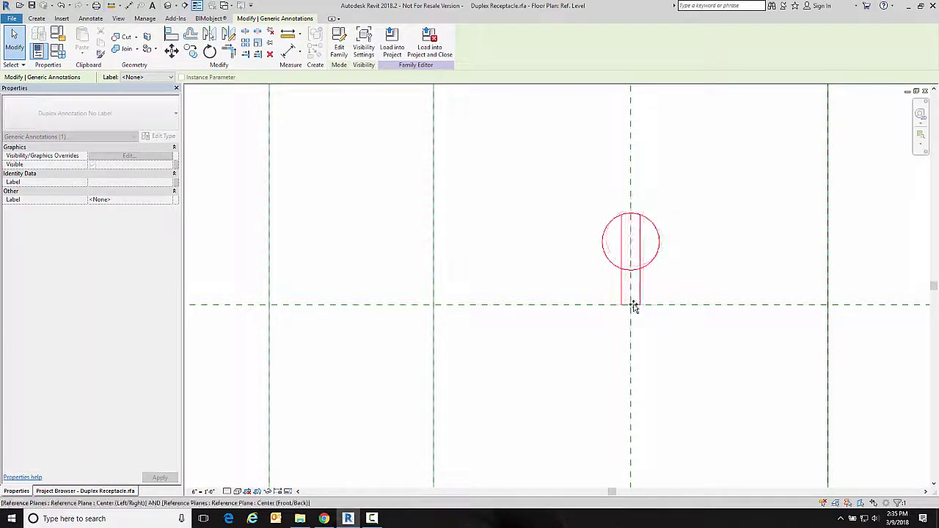
left_click(644, 300)
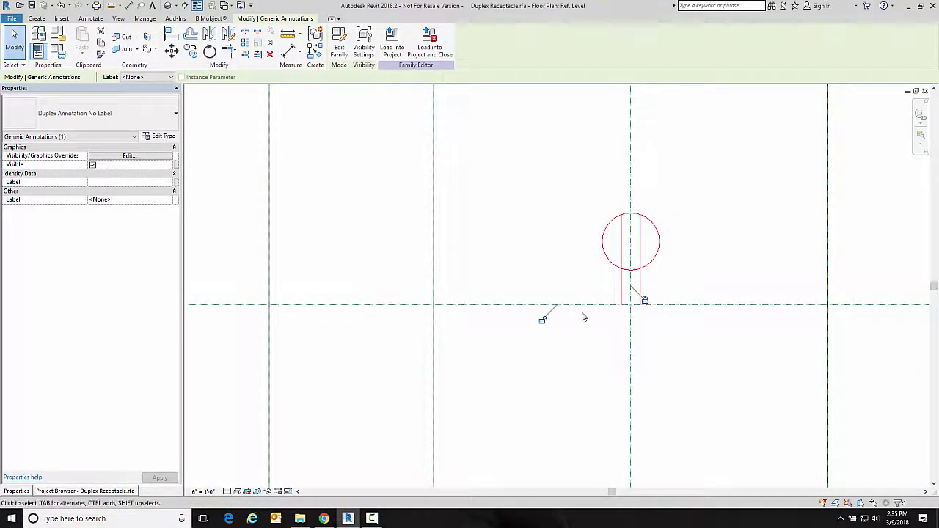
left_click(542, 321)
left_click(542, 190)
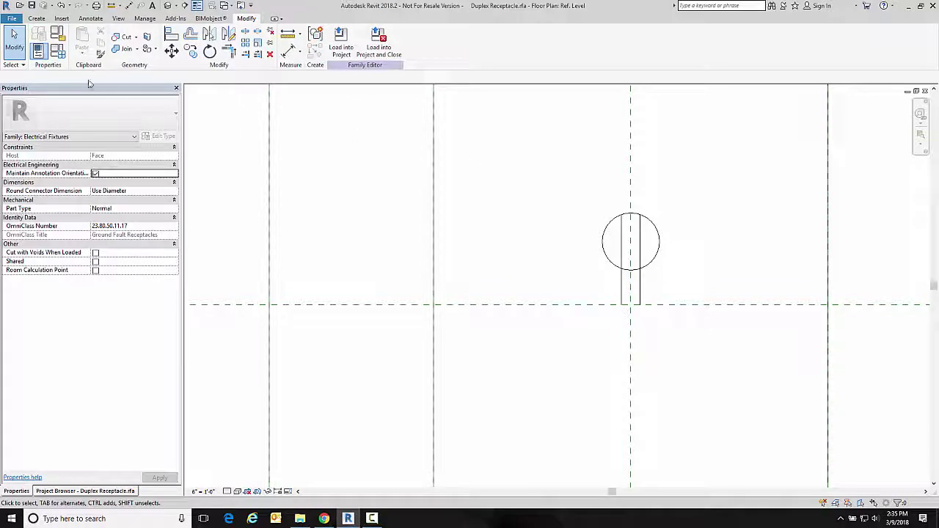
Open Duplex Annotation Horizontal.rfa and delete its circle and both vertical lines, keeping only the A label
left_click(19, 6)
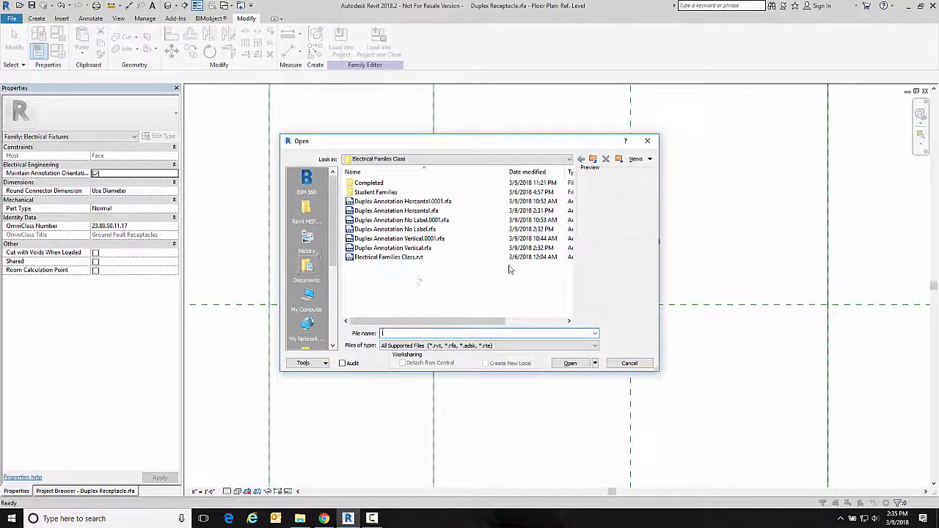
double_click(400, 211)
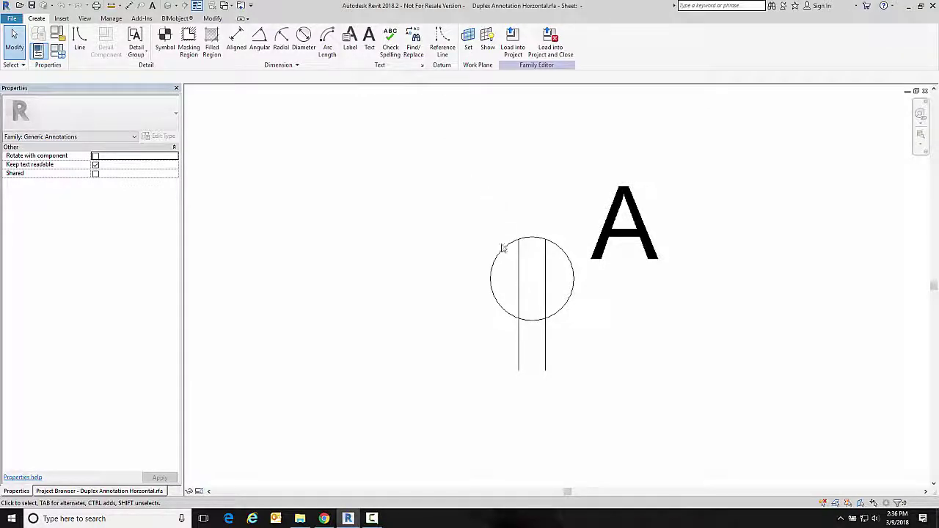
left_click_drag(561, 220, 550, 248)
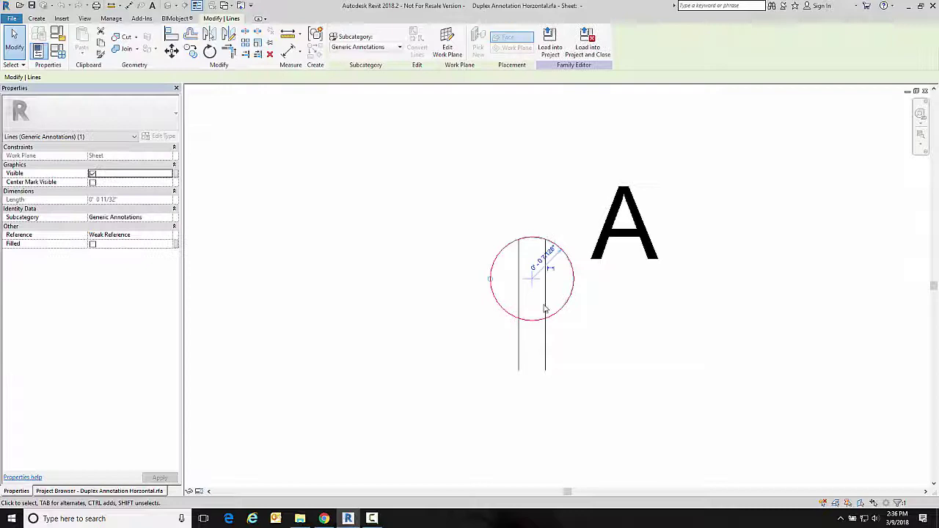
key("Delete")
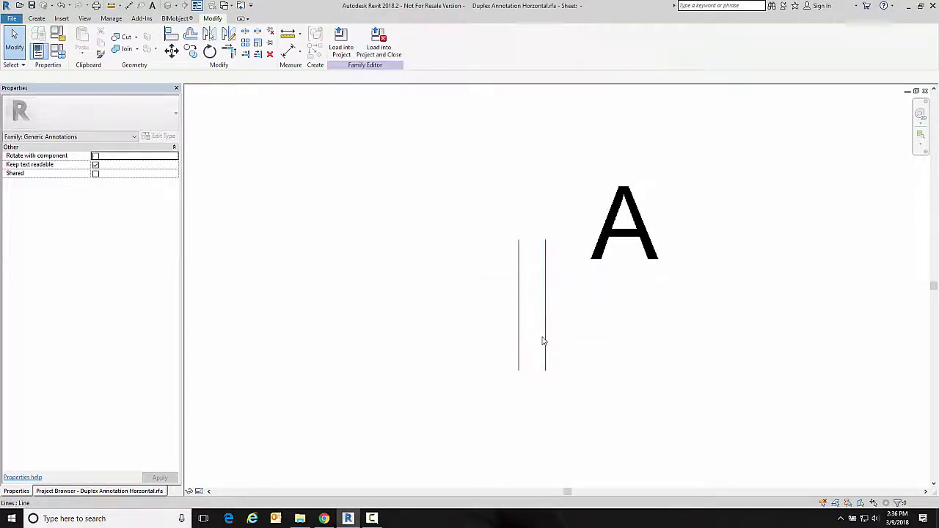
left_click(543, 341)
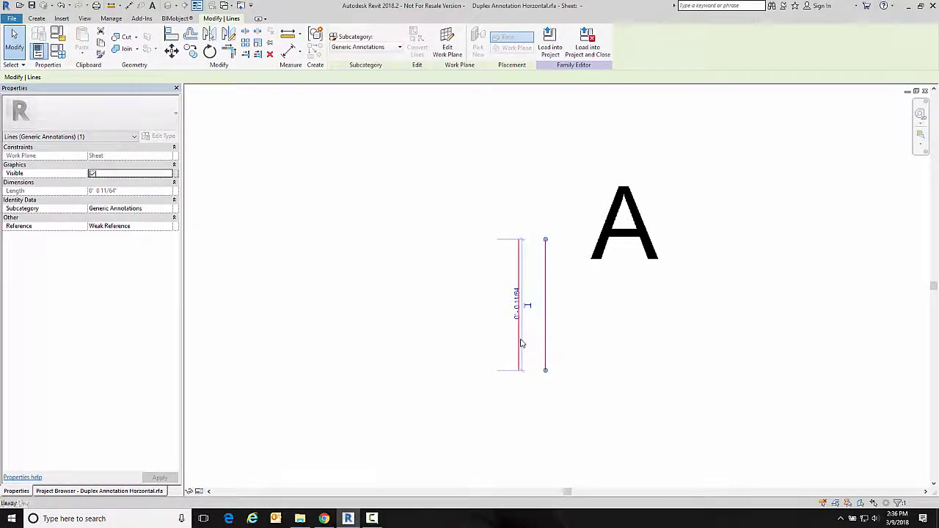
key("Delete")
left_click(519, 341)
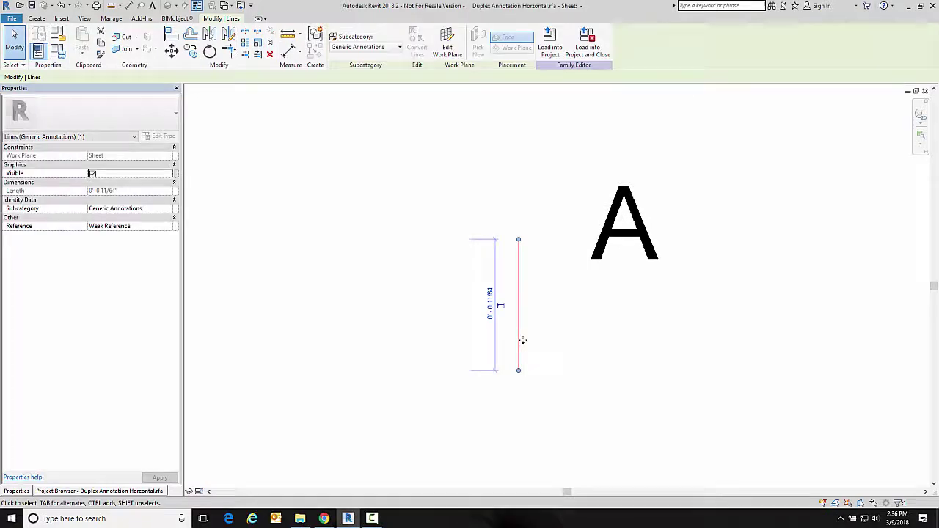
key("Delete")
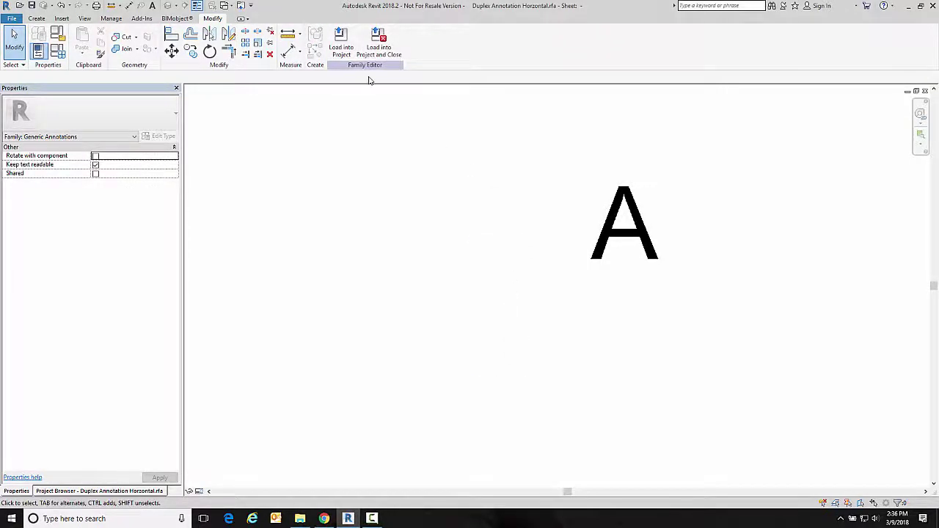
left_click(341, 35)
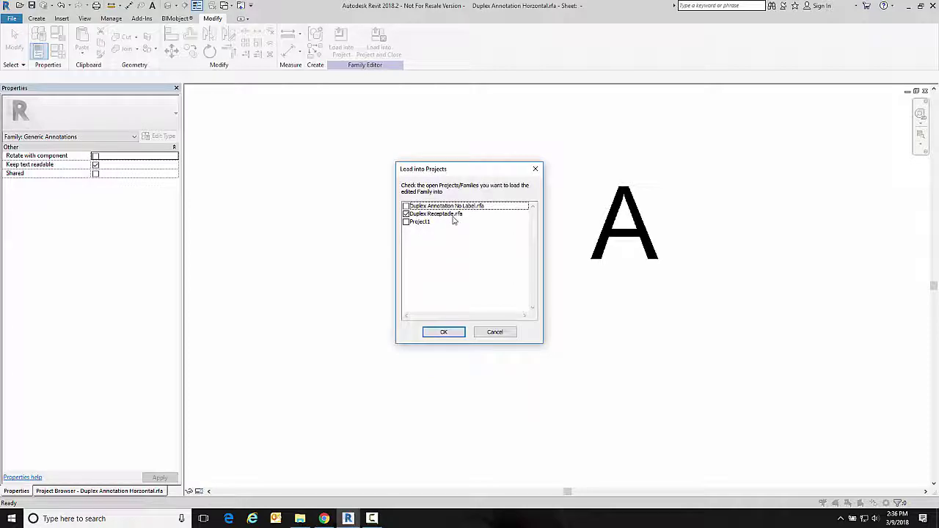
Load the horizontal A label into Duplex Receptacle.rfa and place one instance at the plane intersection
left_click(442, 332)
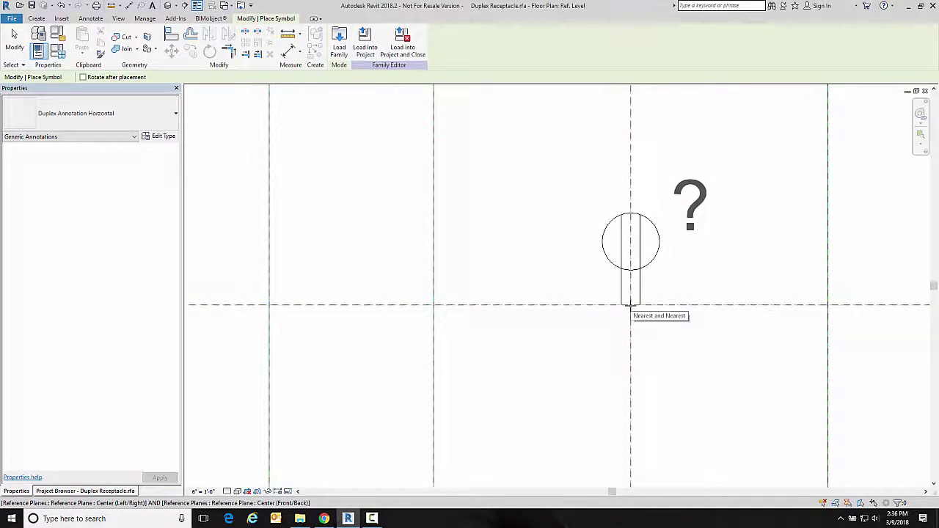
left_click(631, 305)
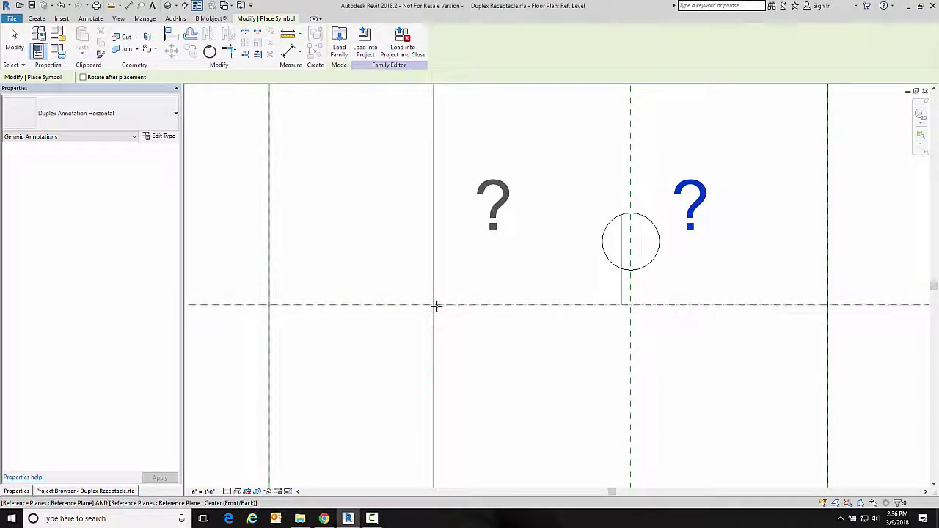
key("Escape")
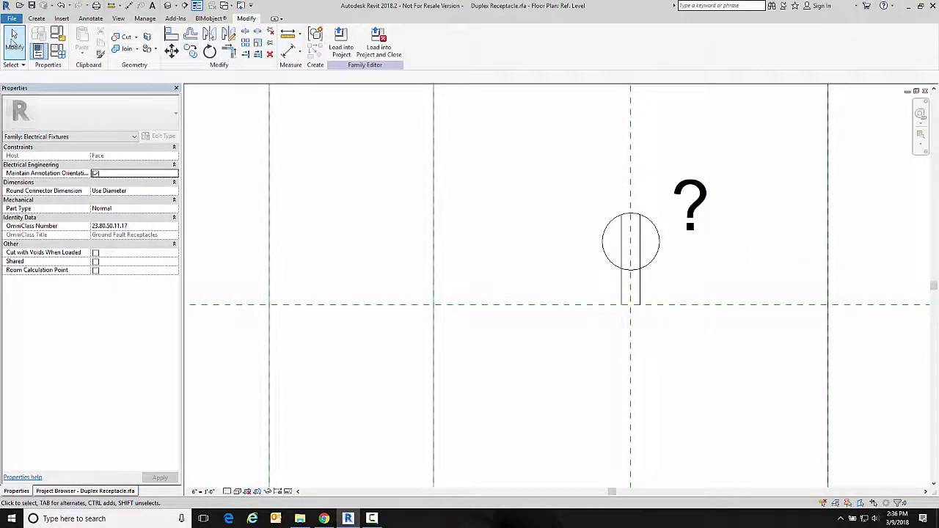
Open Duplex Annotation Vertical.rfa and delete its circle and both vertical lines, keeping the rotated A
left_click(19, 5)
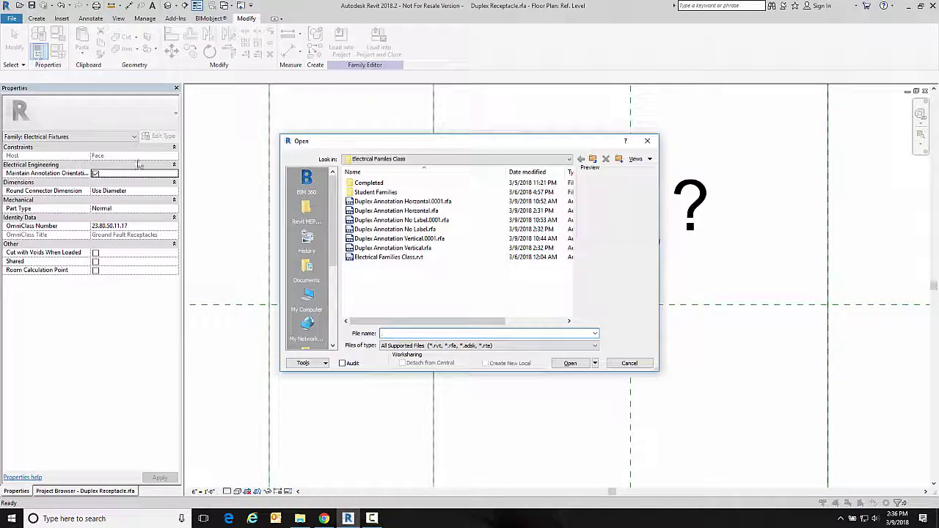
double_click(386, 247)
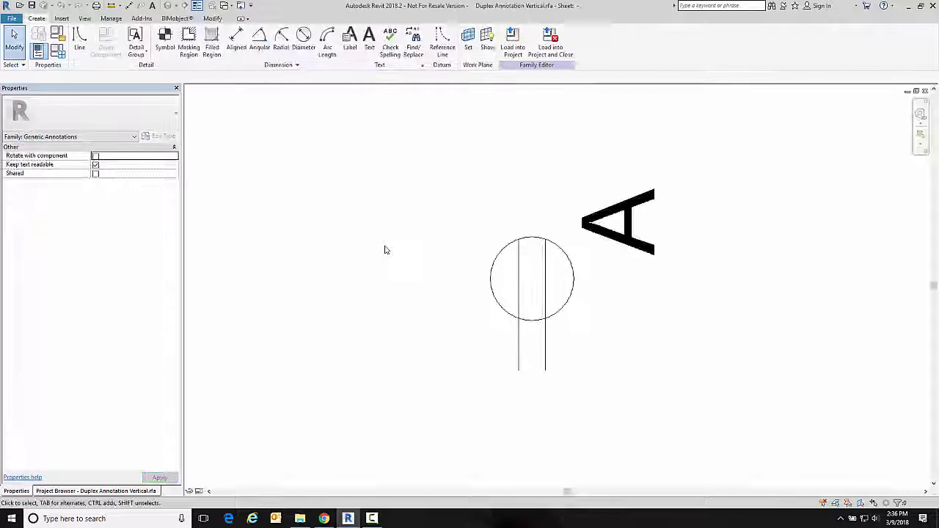
left_click(532, 321)
key("Delete")
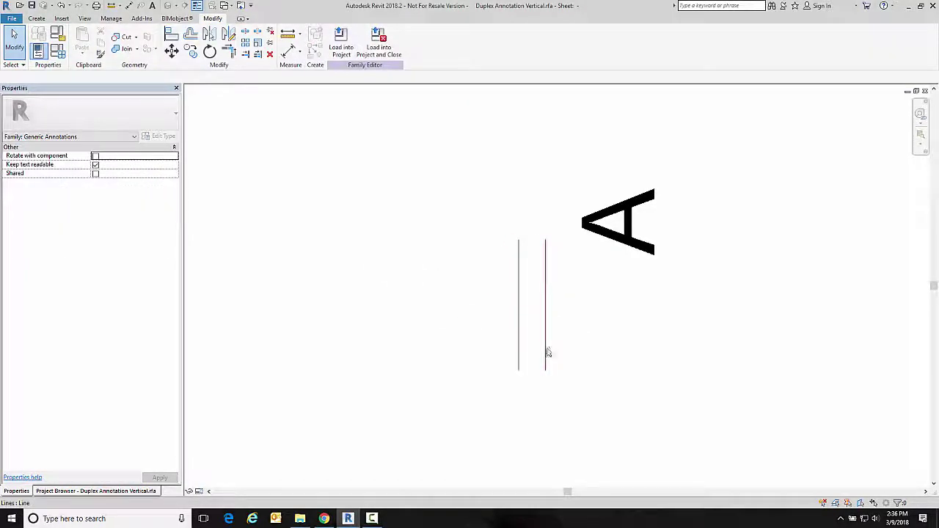
left_click(545, 354)
key("Delete")
left_click(520, 356)
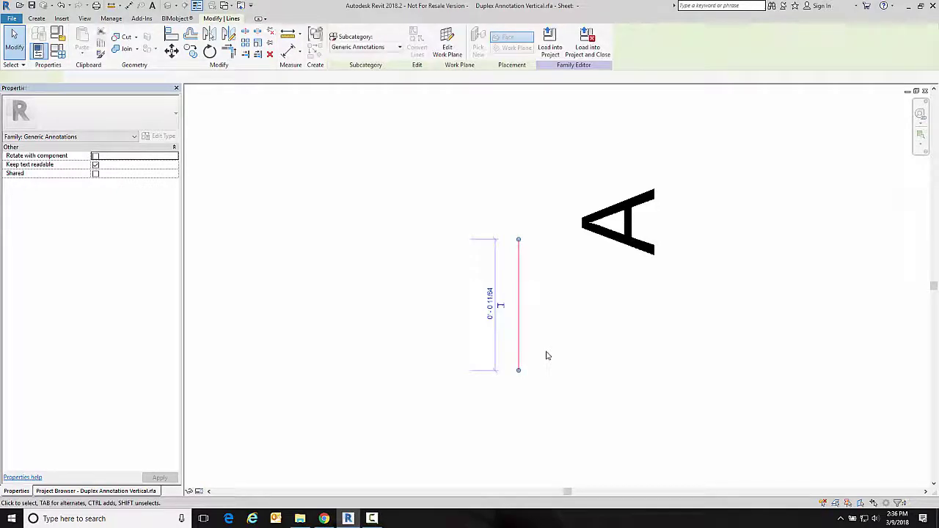
key("Delete")
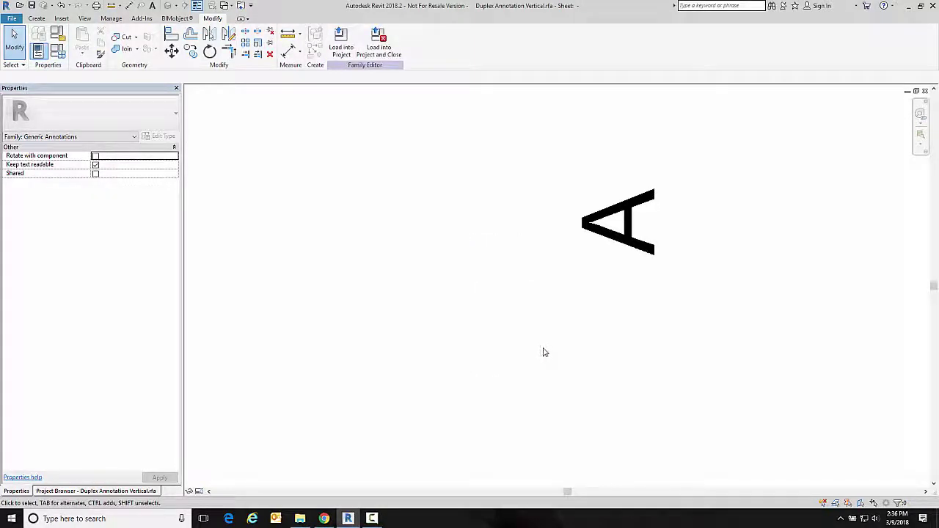
Load the vertical A label into Duplex Receptacle.rfa and place it at the plane intersection
left_click(339, 44)
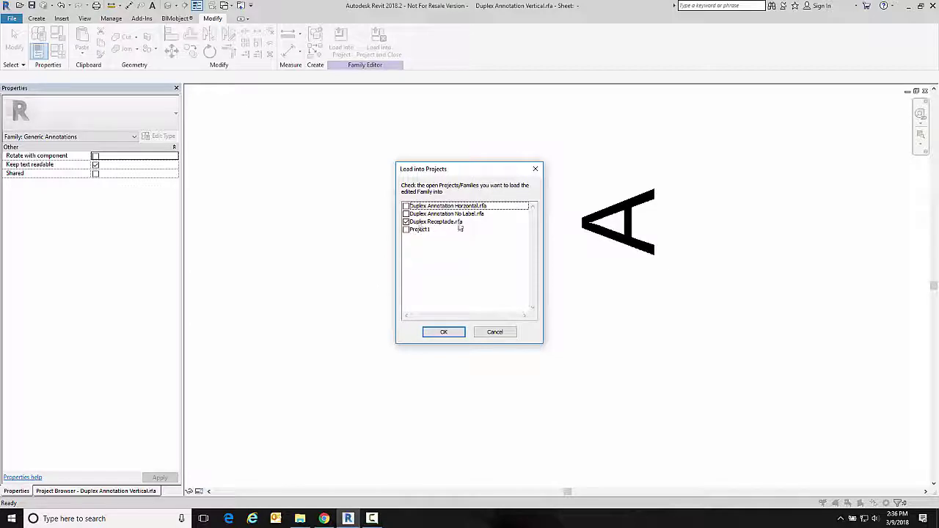
left_click(444, 332)
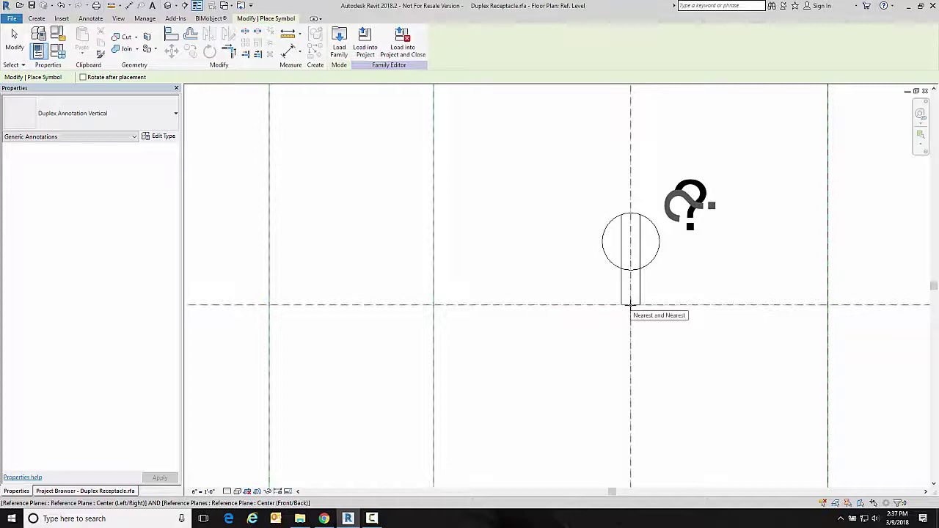
left_click(630, 304)
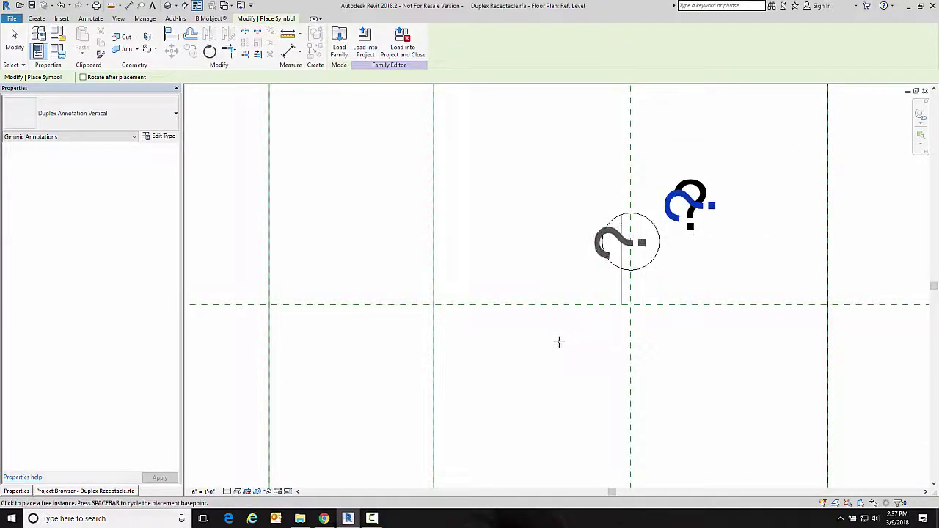
key("Escape")
key("Escape")
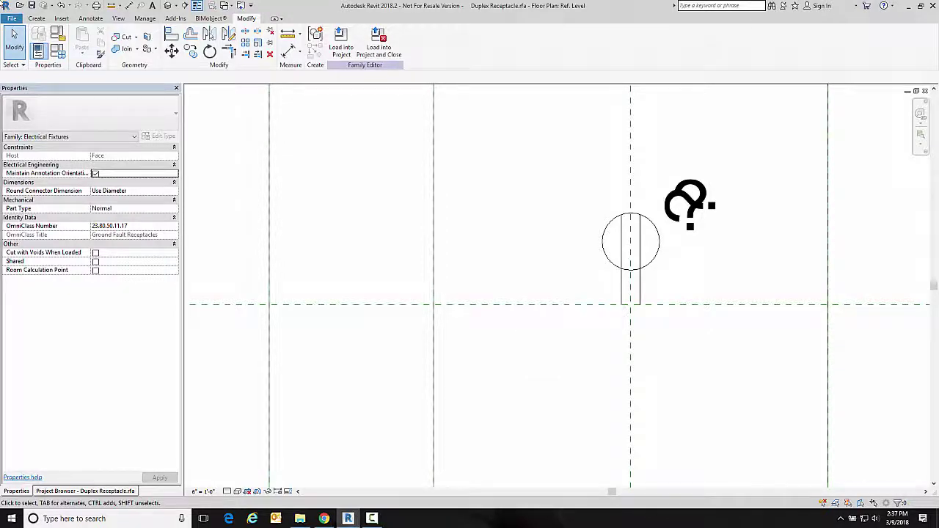
Add a Vert instance family parameter of type Yes/No
left_click(58, 52)
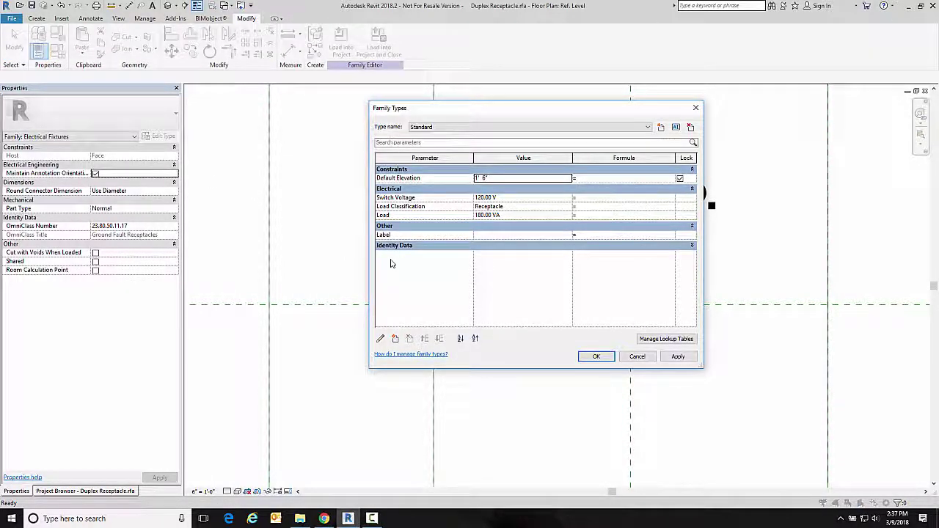
left_click(395, 339)
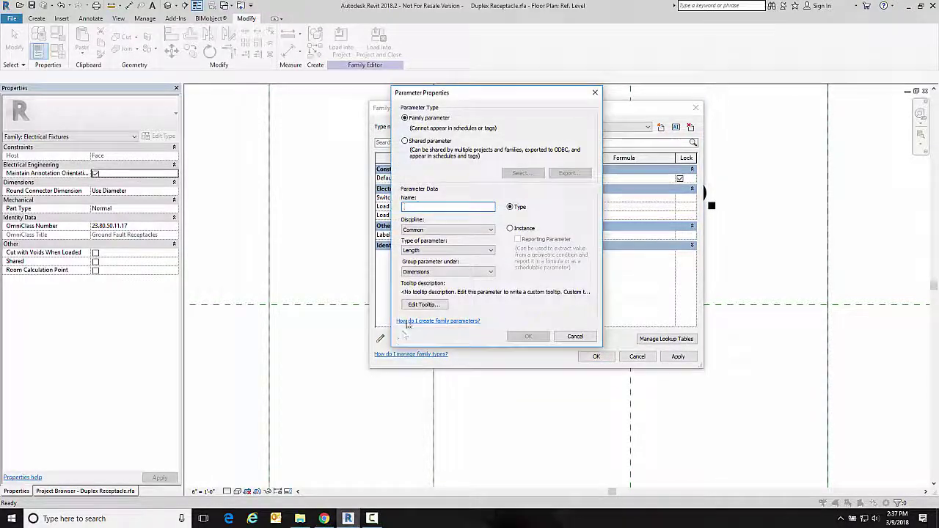
type("Ve")
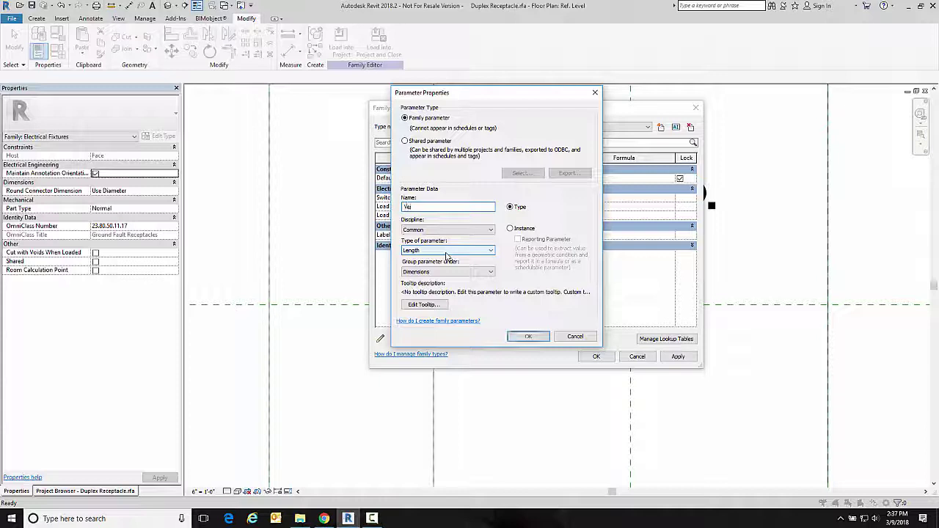
type("rt")
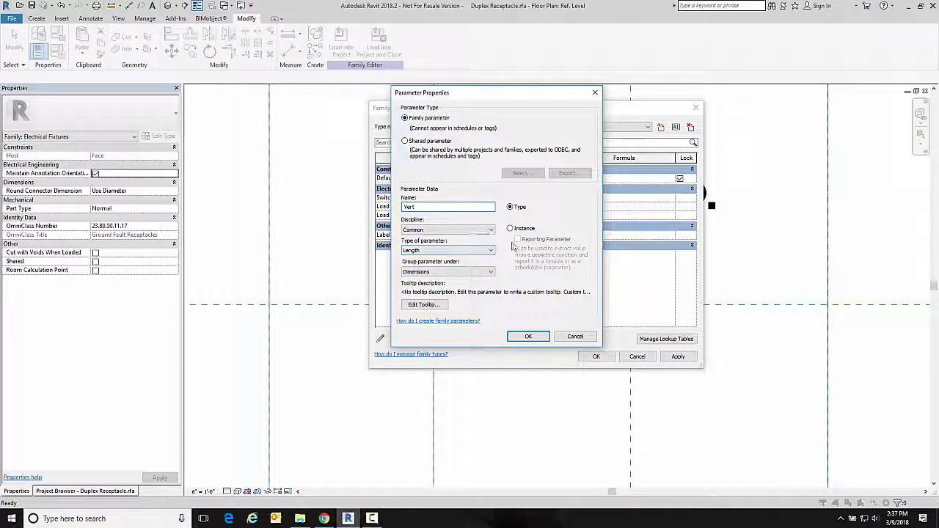
left_click(510, 228)
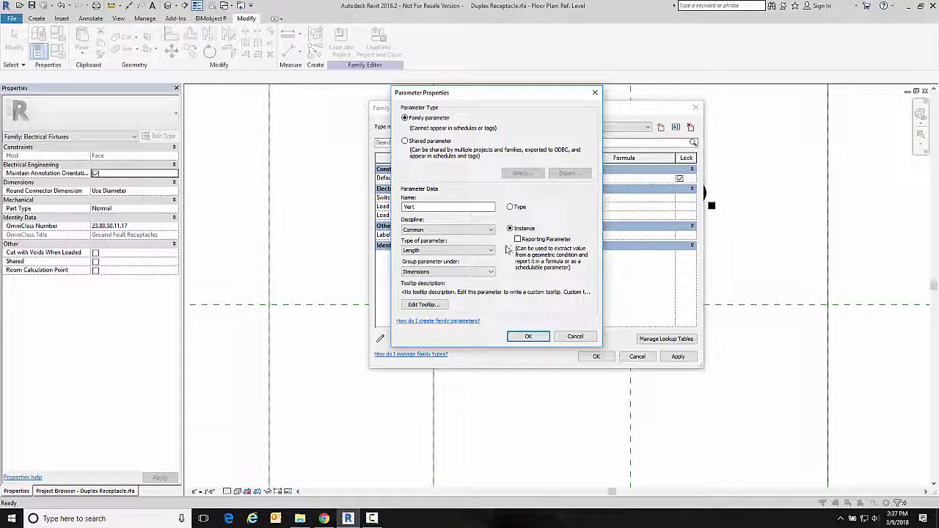
left_click(469, 250)
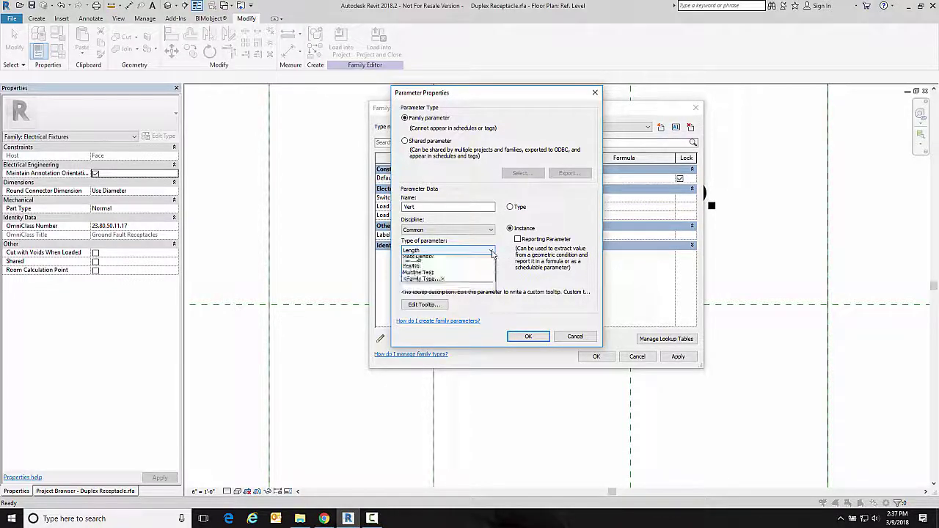
left_click(412, 335)
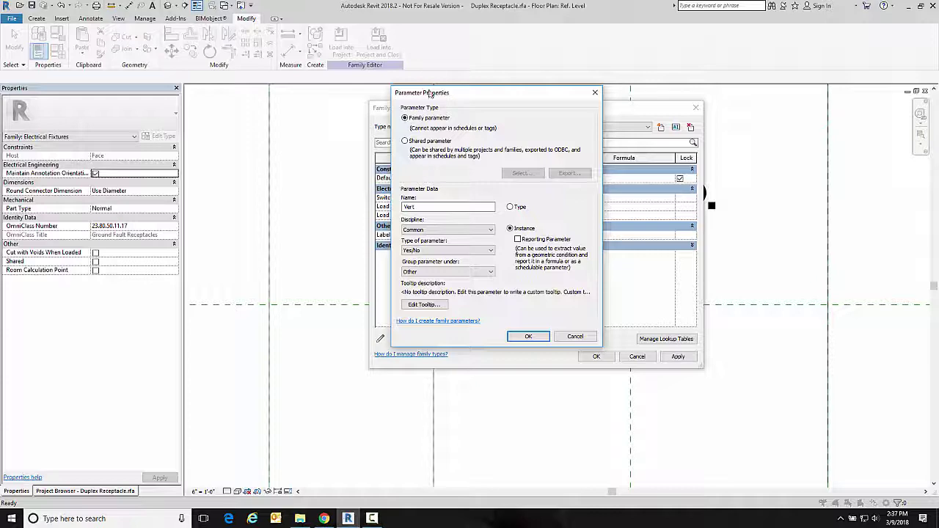
left_click_drag(430, 95, 531, 93)
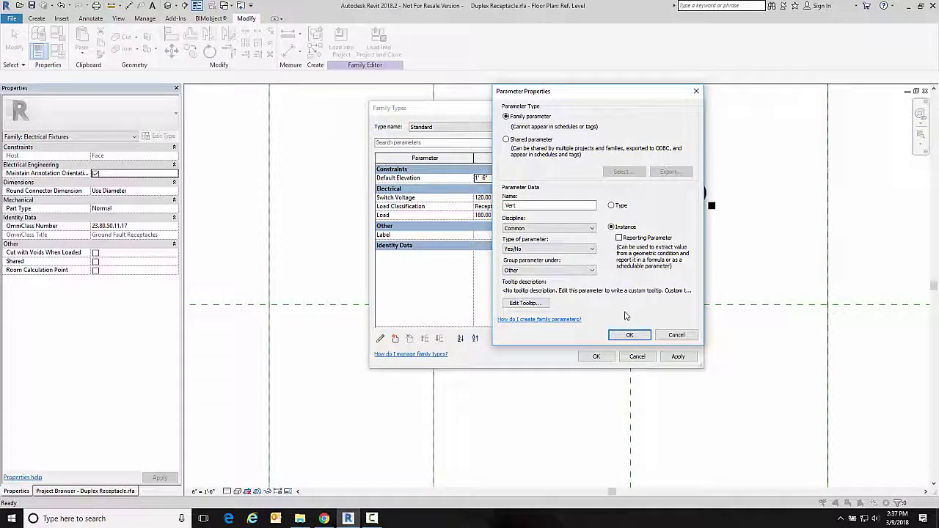
left_click(627, 335)
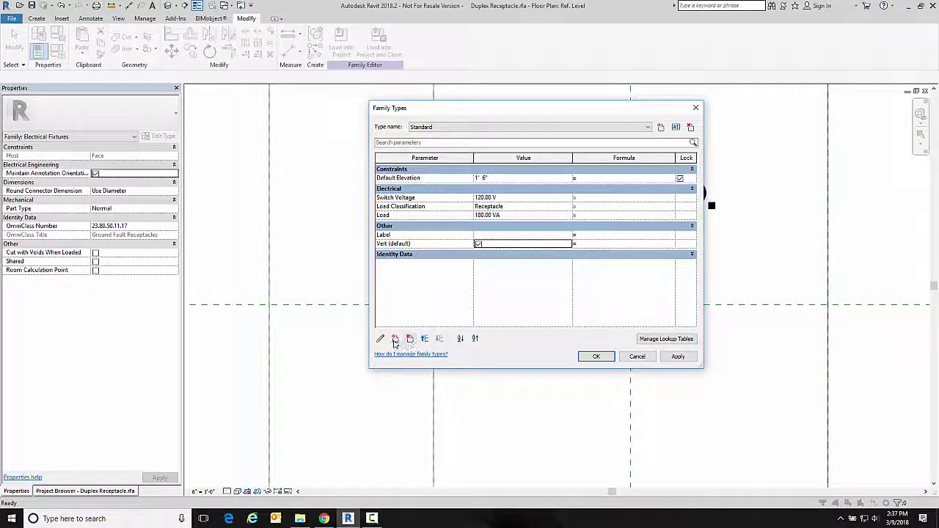
Add a Horz instance family parameter of type Yes/No
left_click(395, 339)
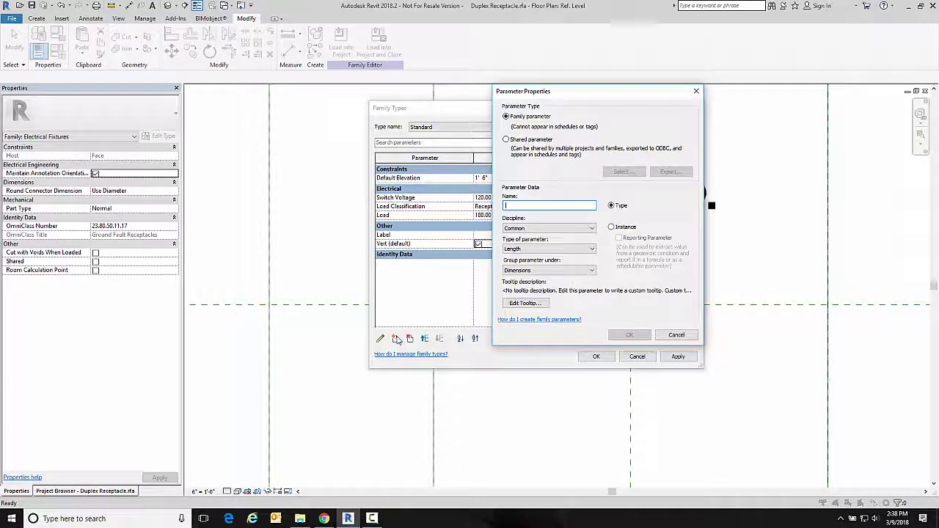
type("He")
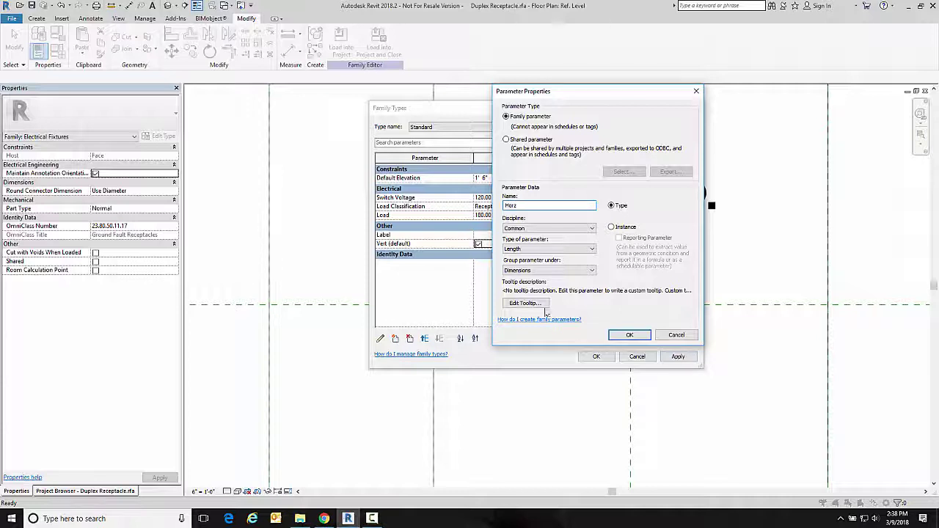
left_click(612, 227)
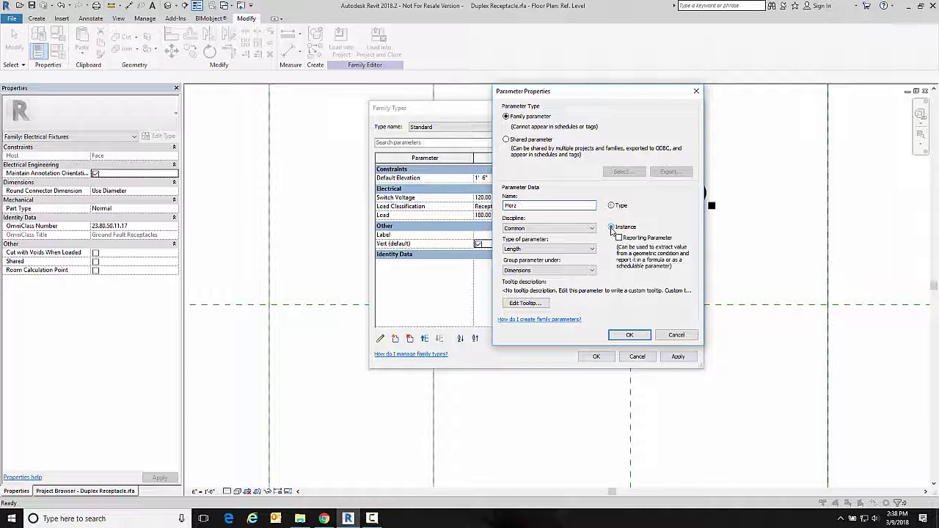
left_click(549, 249)
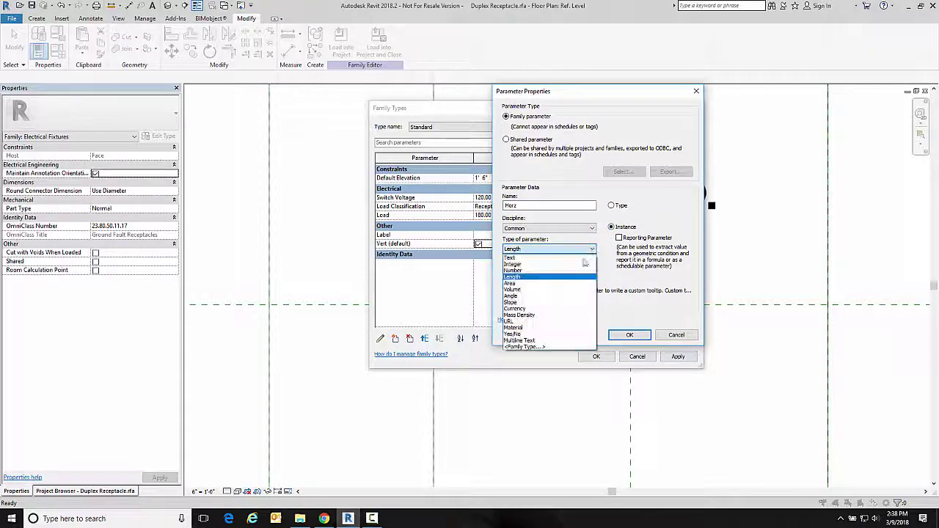
left_click(522, 334)
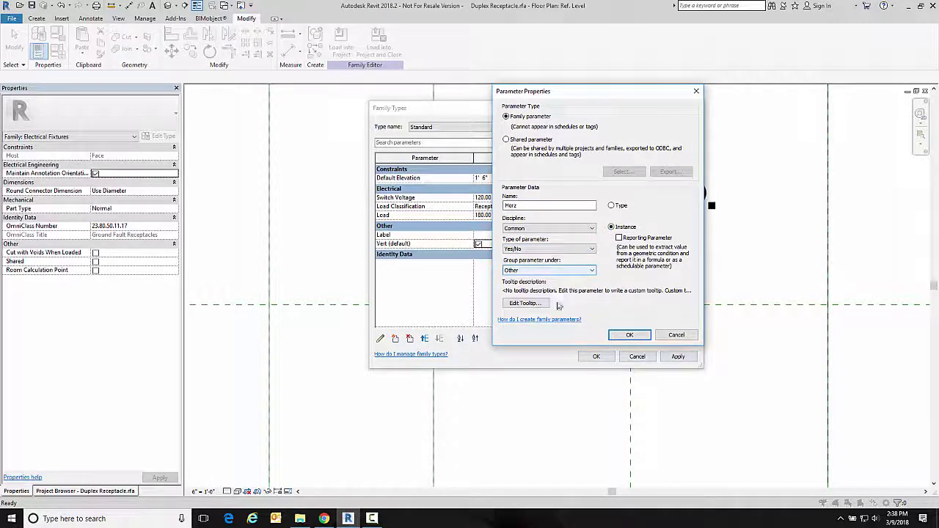
left_click(628, 335)
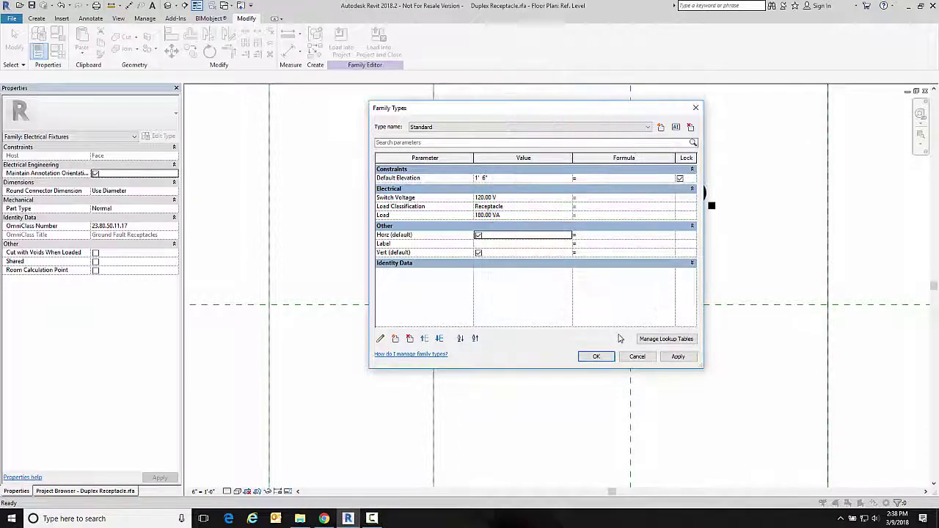
Move the Label parameter above Horz in the Other group and apply the changes
left_click(383, 244)
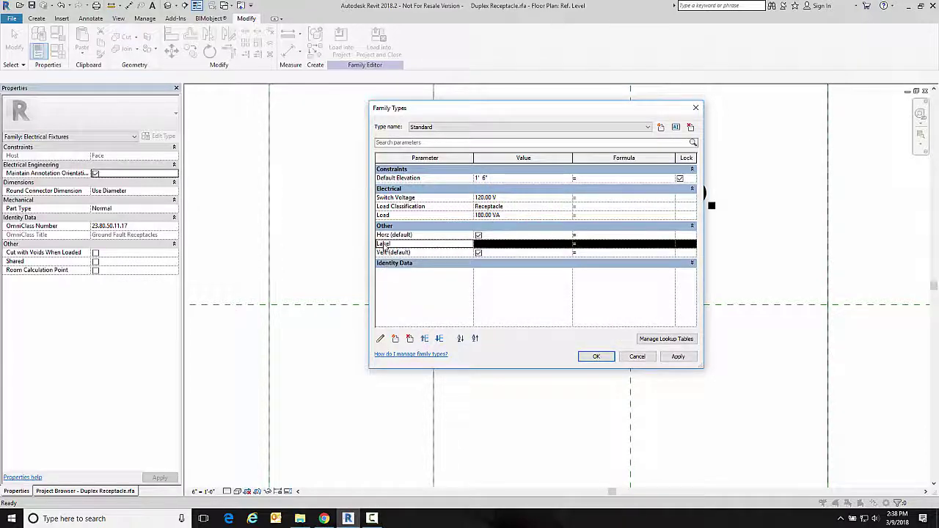
left_click(424, 338)
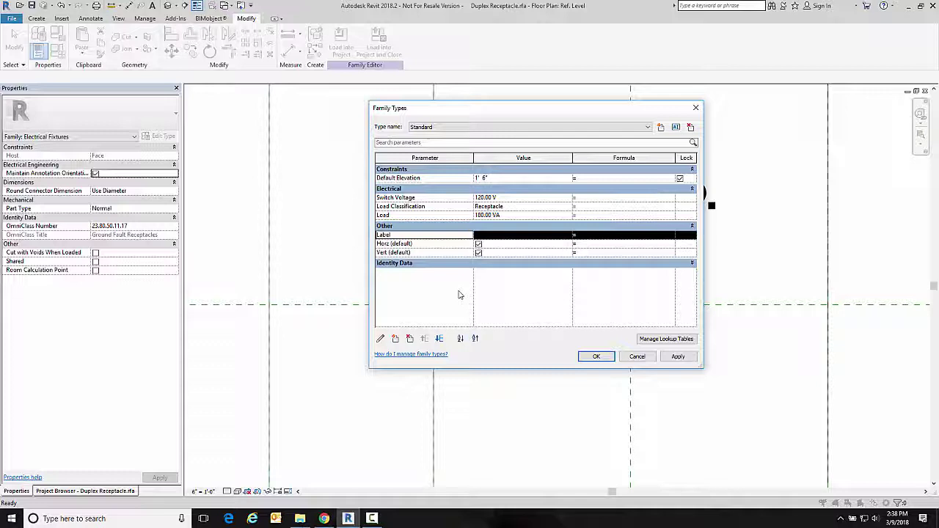
left_click(591, 358)
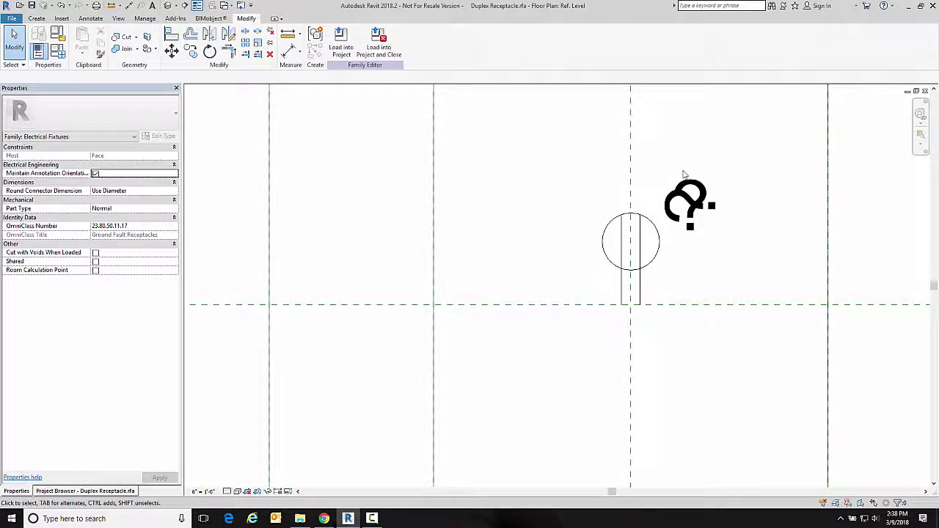
Associate the horizontal annotation's Visible property with the Horz family parameter
left_click(700, 188)
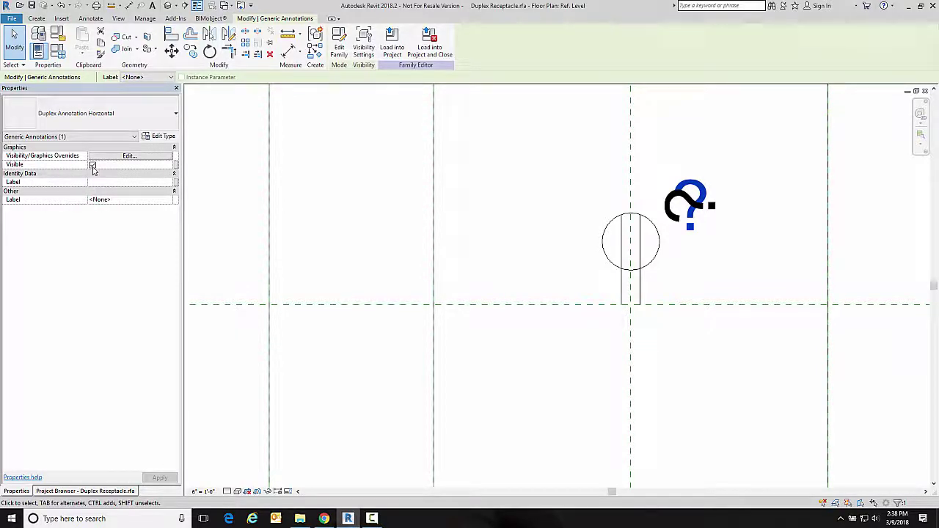
left_click(176, 166)
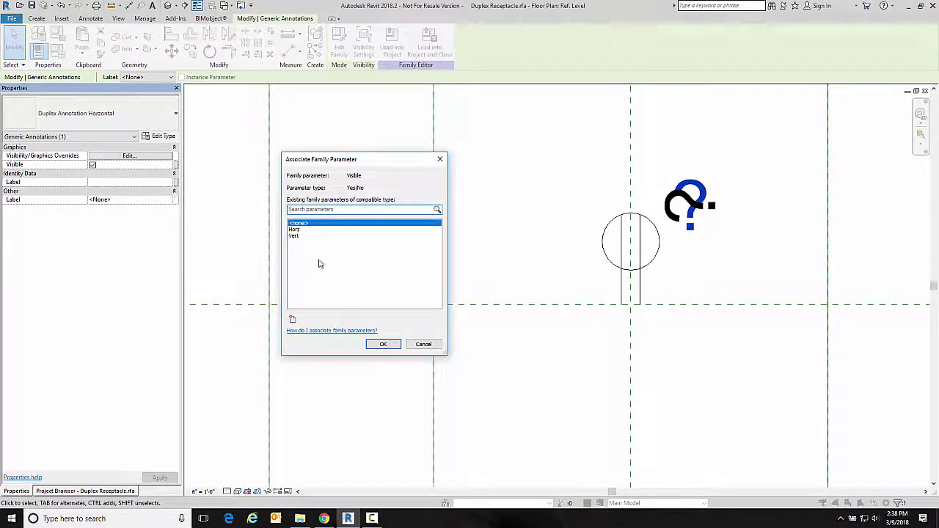
left_click(294, 230)
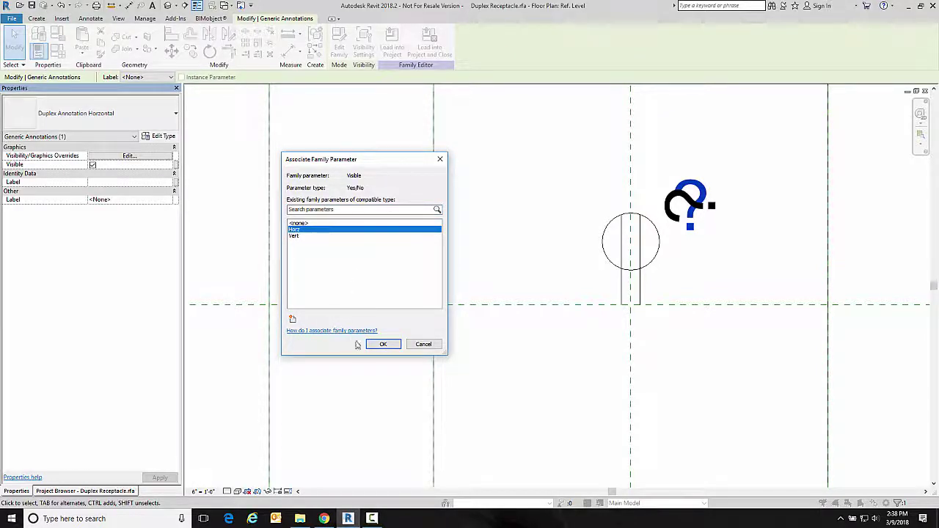
left_click(380, 344)
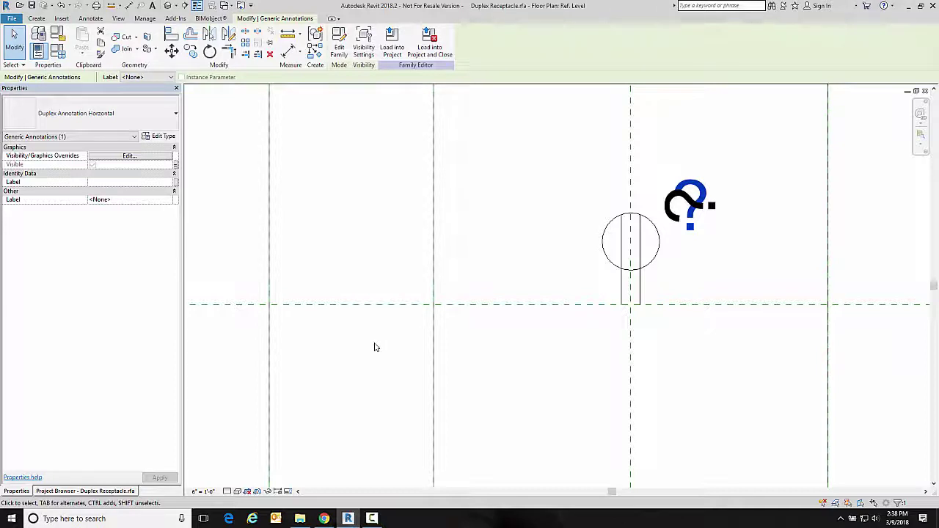
Associate the horizontal annotation's Label property with the family's Label parameter
left_click(176, 182)
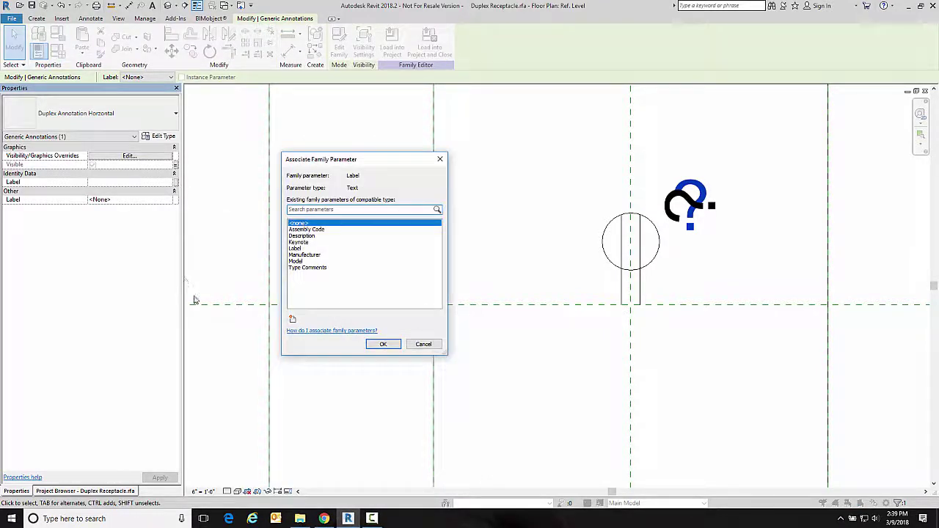
left_click(294, 249)
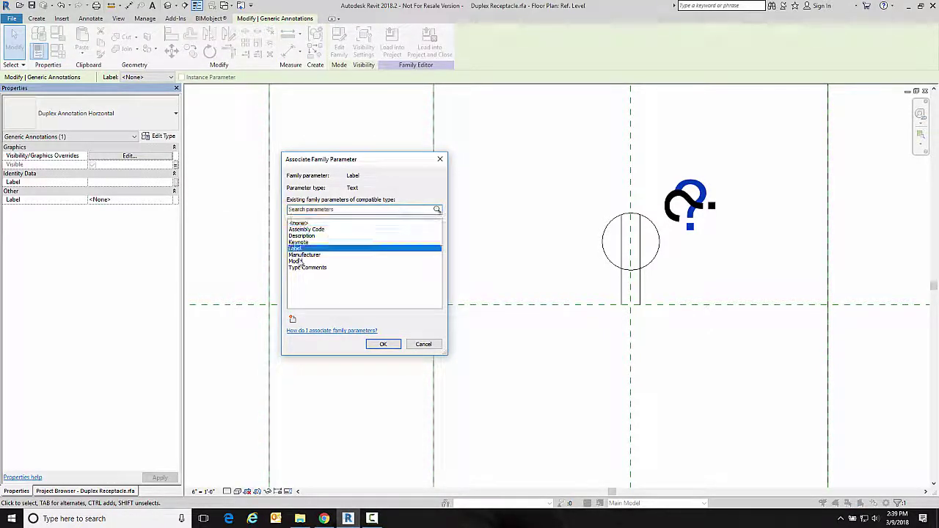
left_click(382, 344)
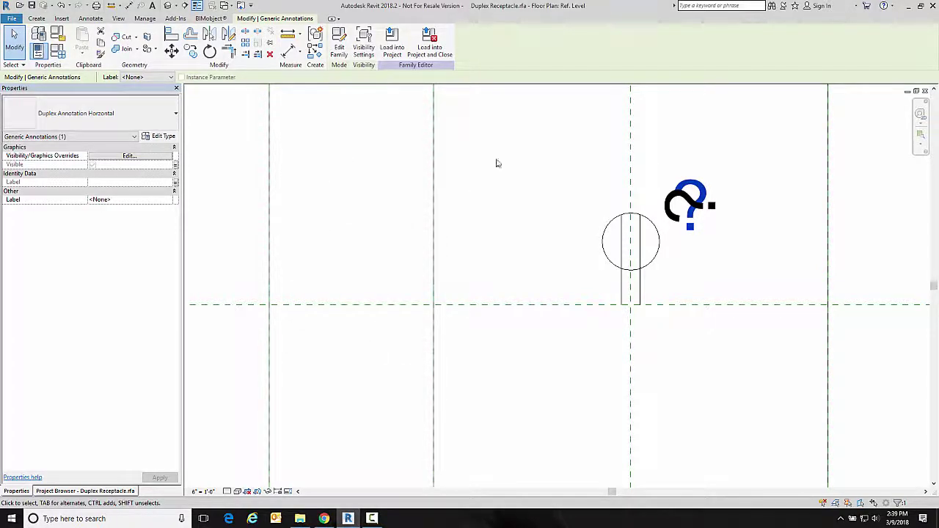
Associate the vertical annotation's Visible property with the Vert family parameter
left_click(722, 212)
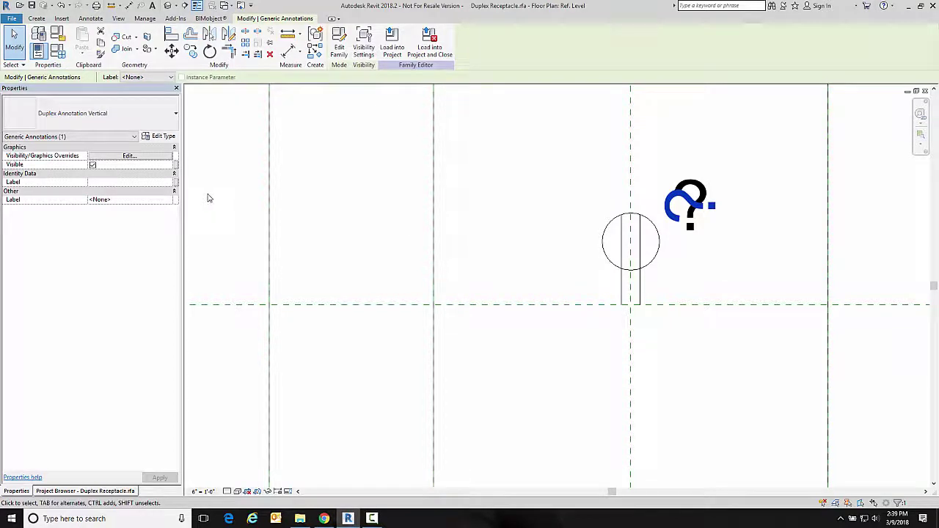
left_click(175, 165)
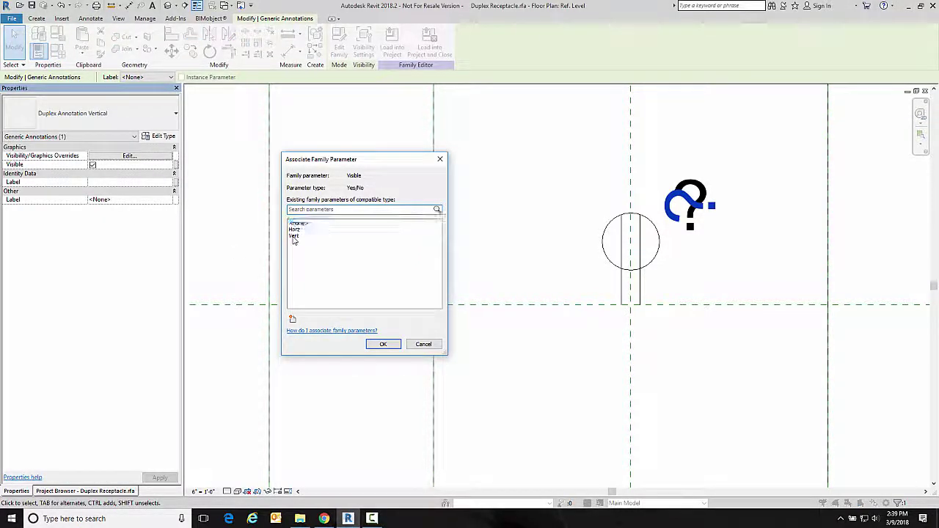
left_click(294, 236)
left_click(383, 345)
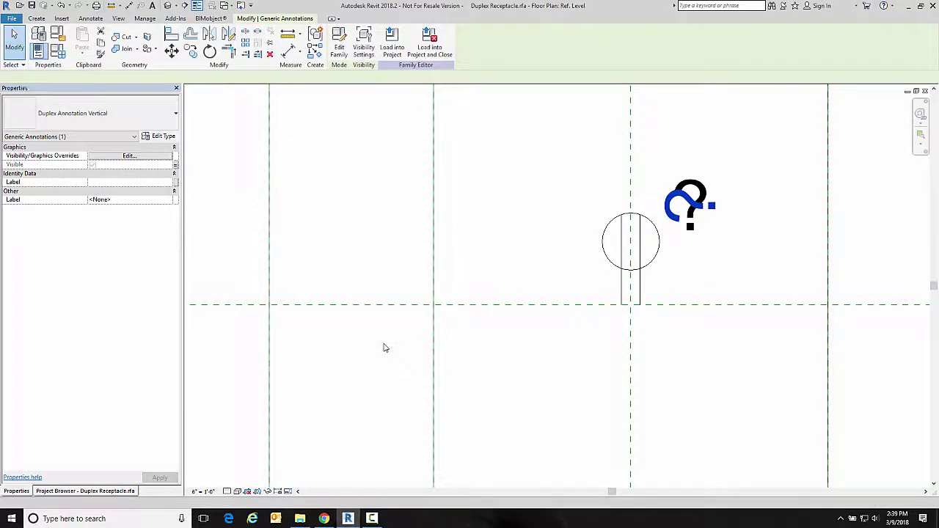
Associate the vertical annotation's Label property with the family's Label parameter
left_click(175, 182)
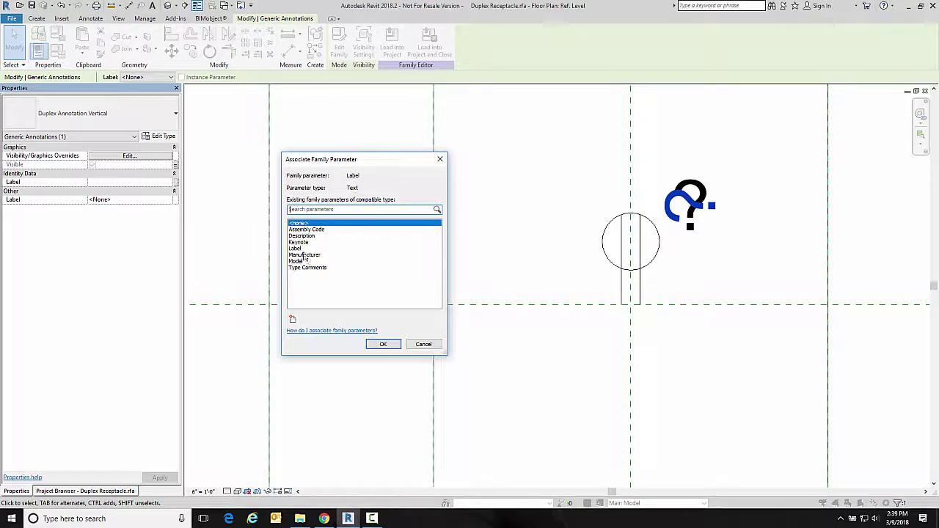
left_click(296, 248)
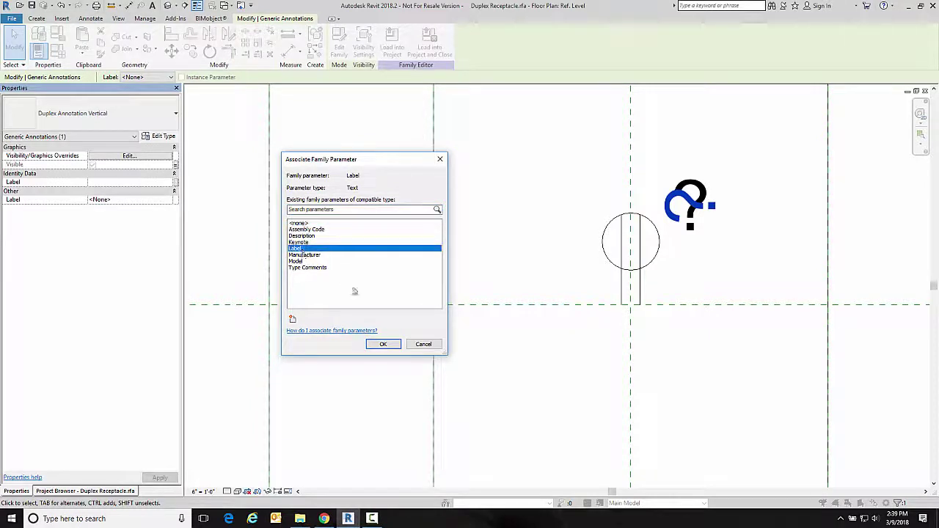
left_click(377, 346)
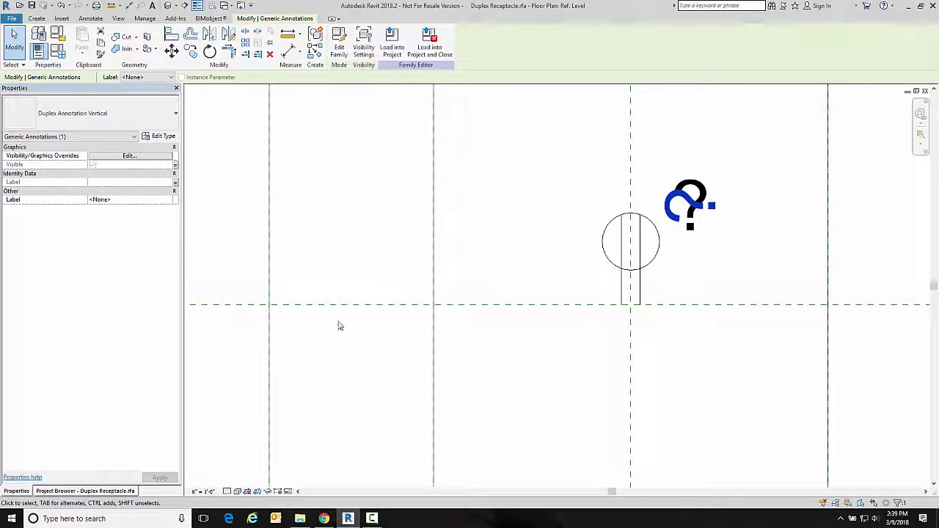
Load the Duplex Receptacle family into Project1, overwriting the existing version and parameter values
left_click(392, 41)
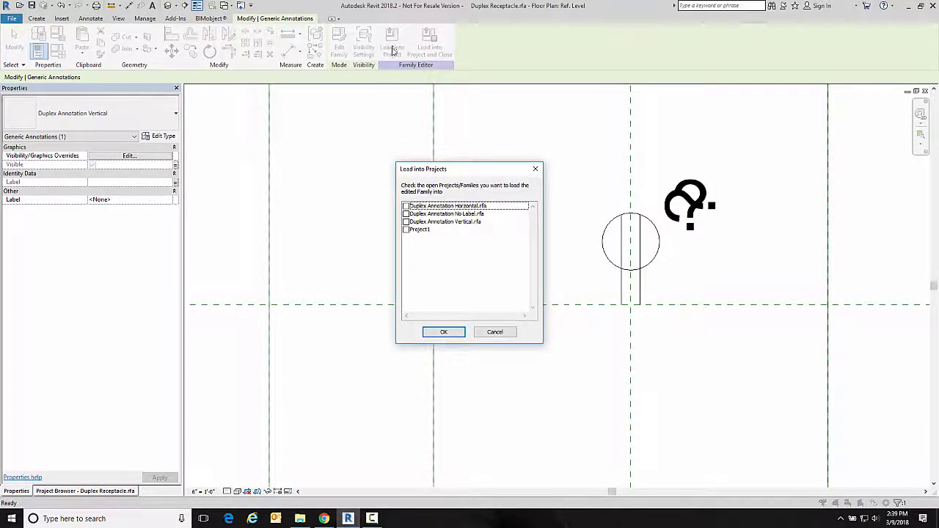
left_click(406, 231)
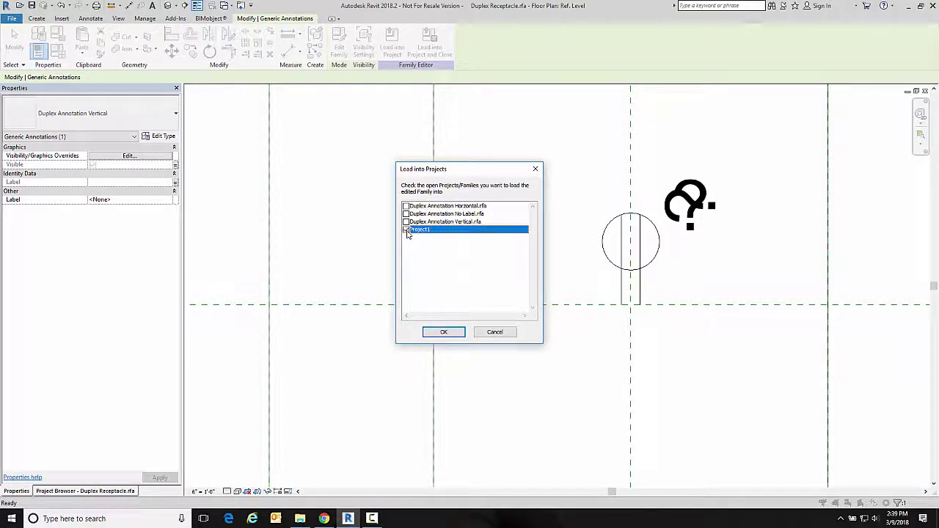
left_click(442, 332)
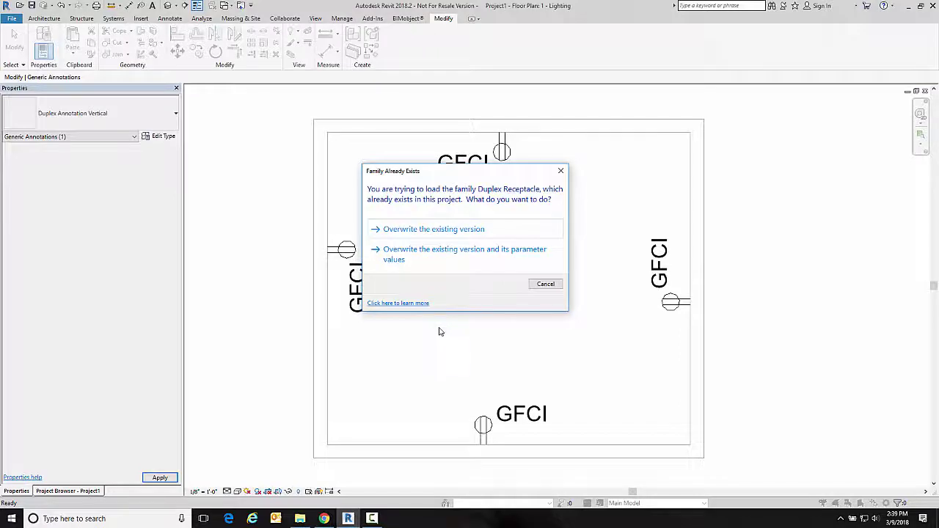
left_click(441, 251)
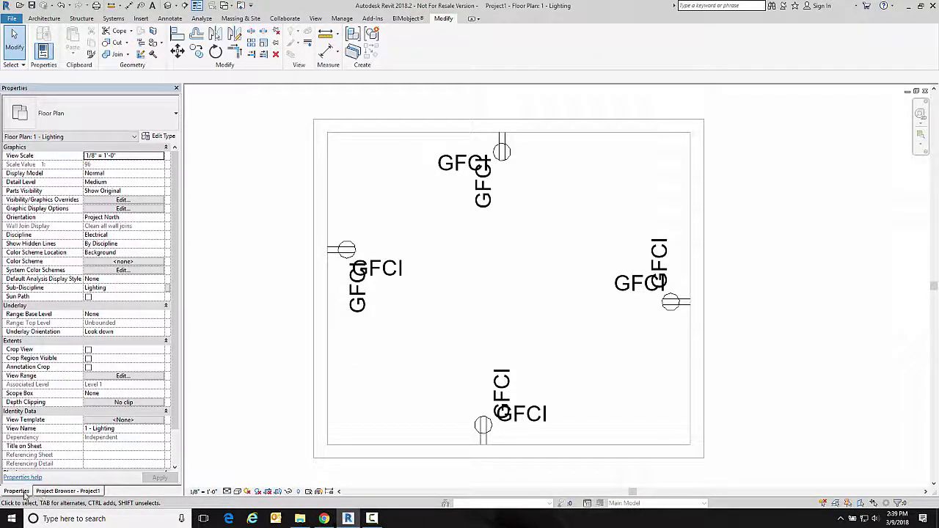
Uncheck Horz on the left-wall and right-wall receptacles
left_click(361, 271)
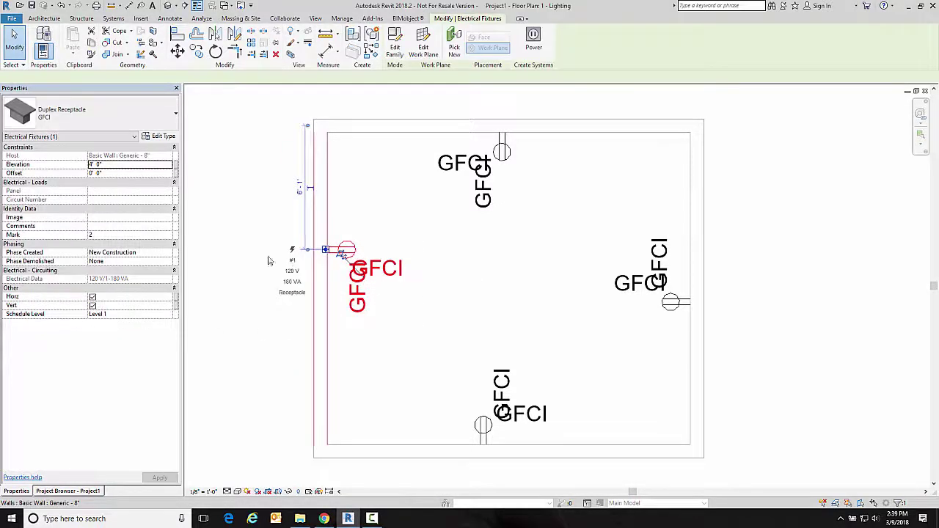
left_click(92, 297)
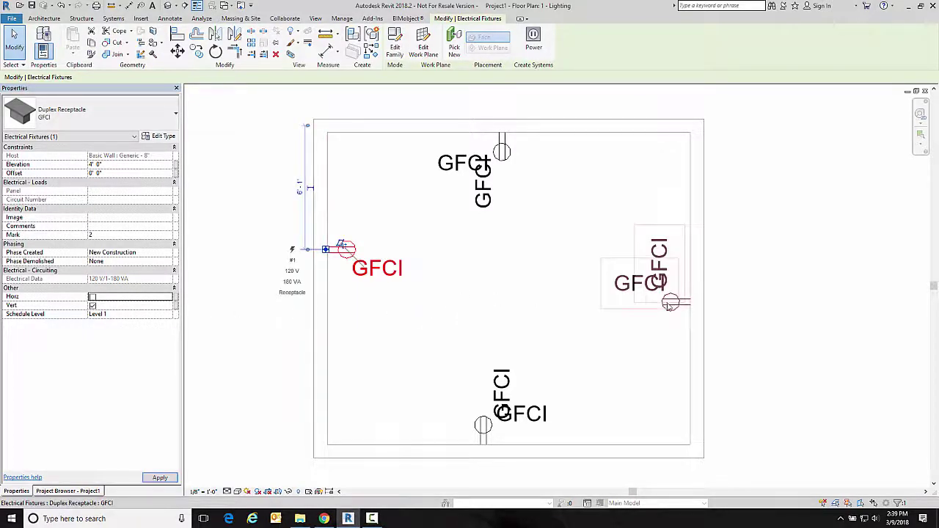
left_click(642, 284)
left_click(92, 296)
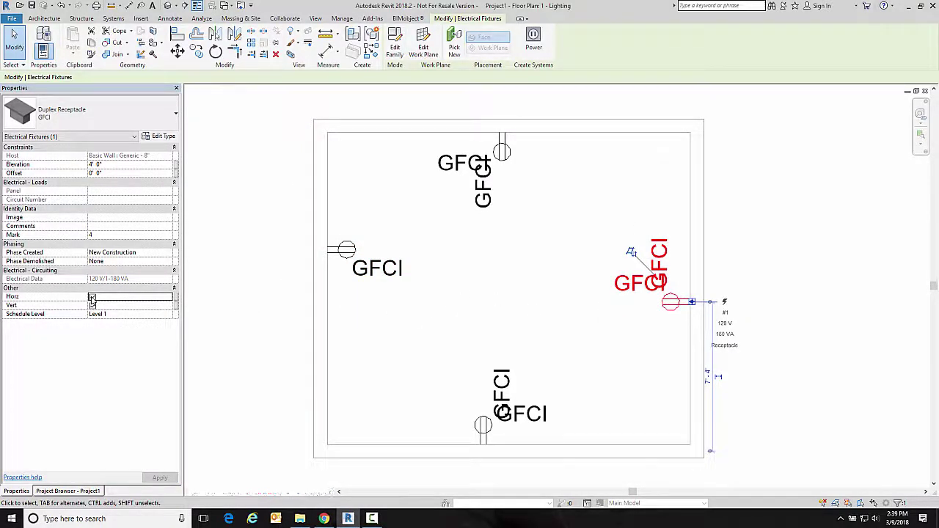
Uncheck Vert on the top and bottom receptacles, then on the left receptacle
left_click(502, 151)
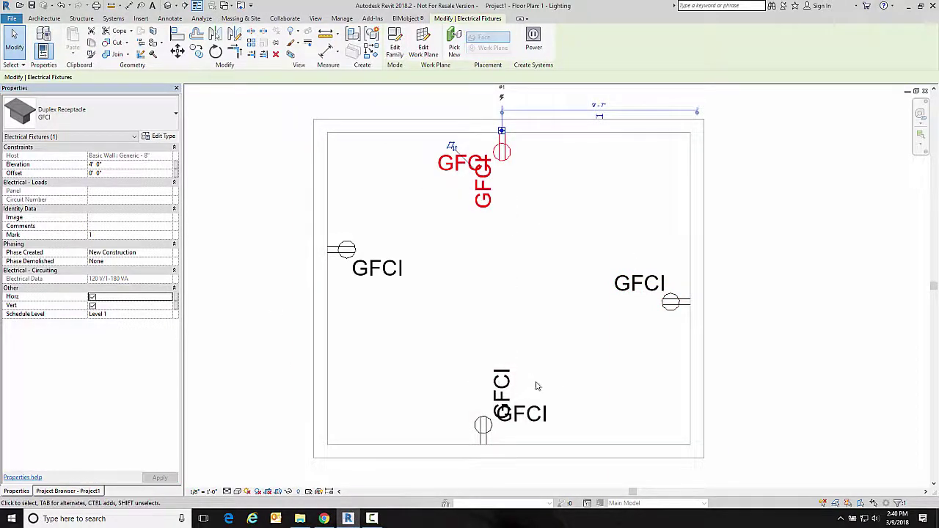
left_click(501, 398, "ctrl")
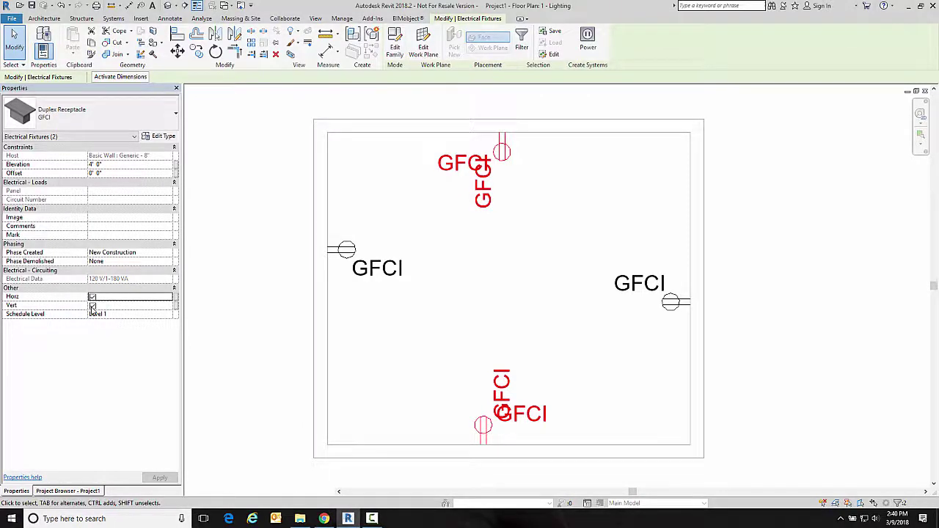
left_click(92, 305)
left_click(256, 309)
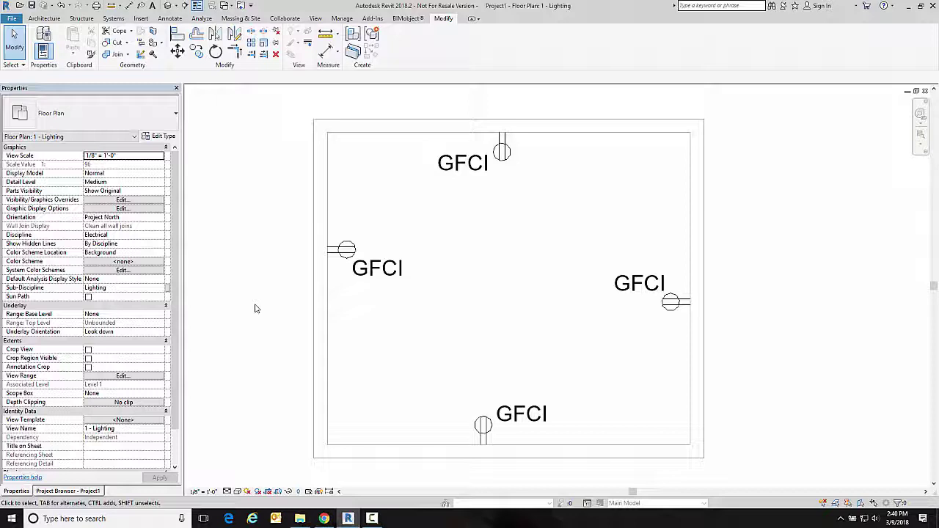
left_click(345, 249)
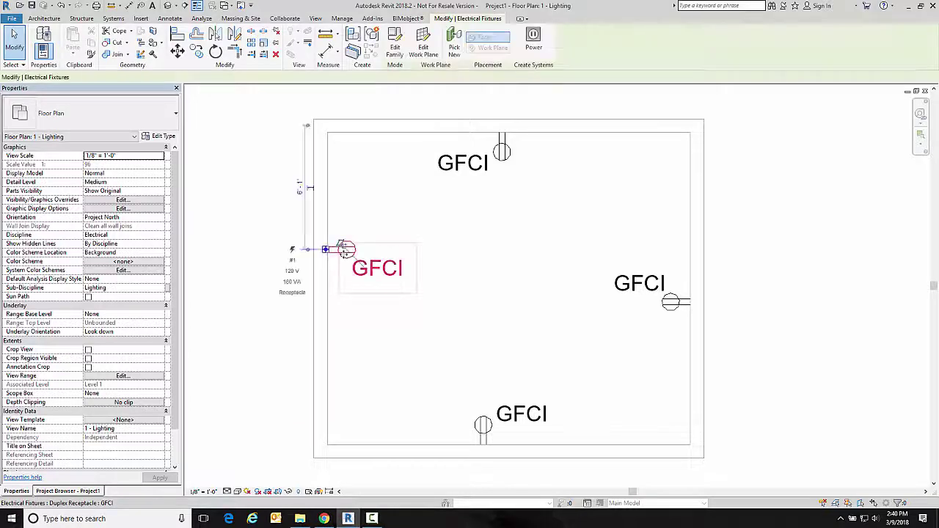
left_click(93, 306)
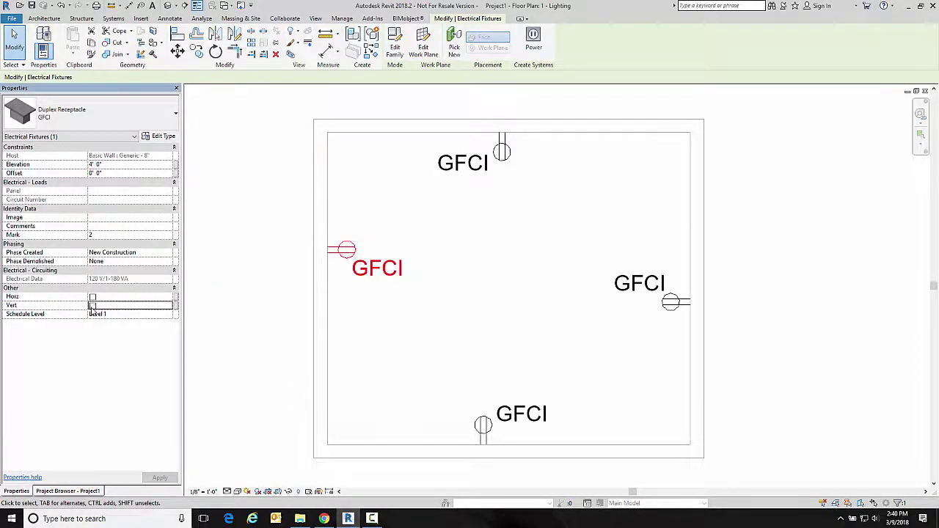